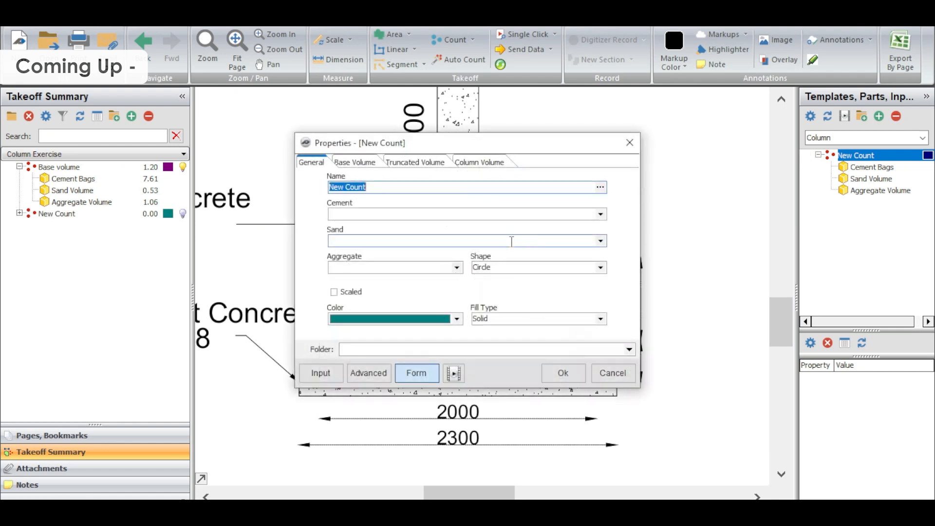
{"action": "left_click_drag", "start_coordinate": [523, 149], "coordinate": [765, 129]}
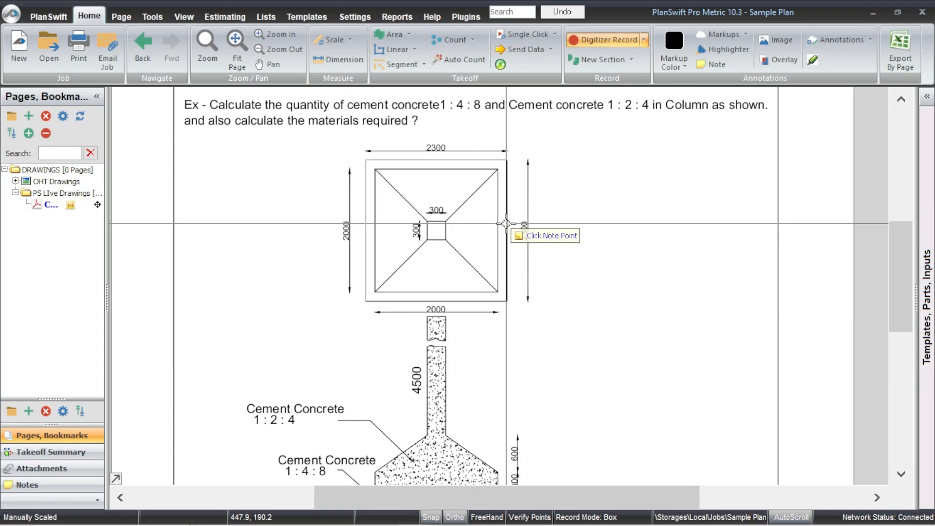
{"action": "scroll", "coordinate": [506, 224], "scroll_direction": "down", "scroll_amount": 1}
{"action": "scroll", "coordinate": [501, 359], "scroll_direction": "up", "scroll_amount": 1}
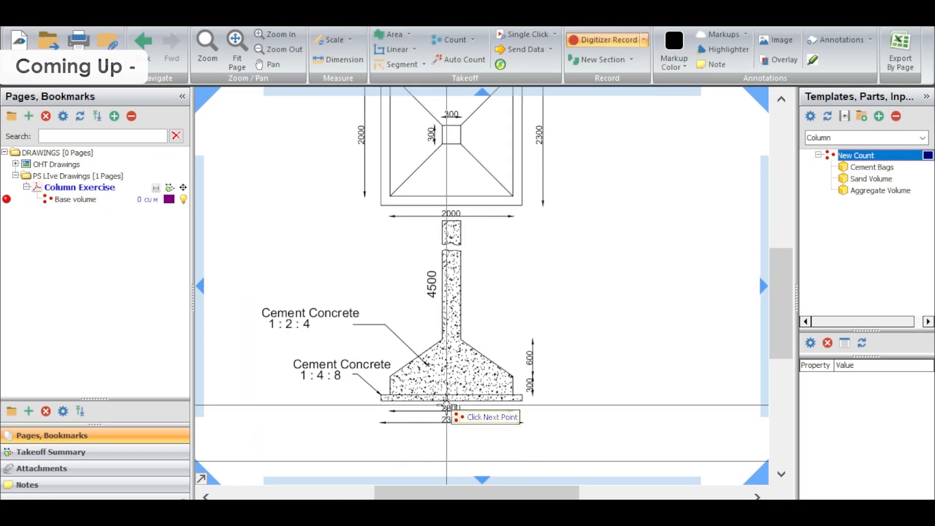
{"action": "scroll", "coordinate": [475, 363], "scroll_direction": "up", "scroll_amount": 2}
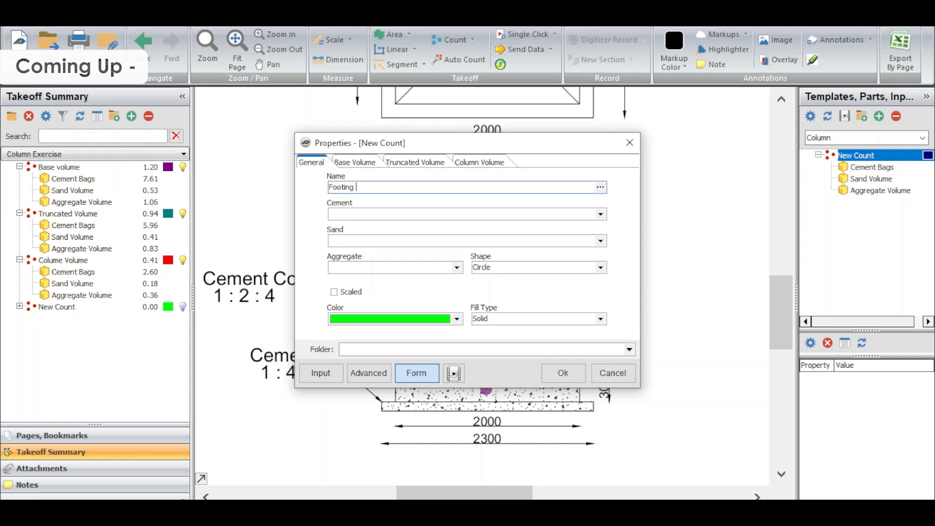
{"action": "type", "text": "lum"}
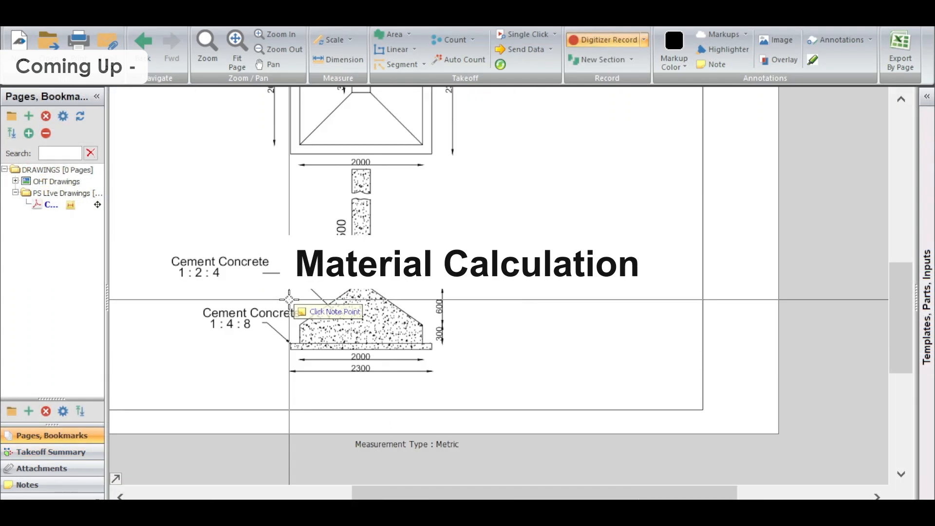
{"action": "scroll", "coordinate": [285, 332], "scroll_direction": "up", "scroll_amount": 4}
{"action": "scroll", "coordinate": [285, 331], "scroll_direction": "up", "scroll_amount": 2}
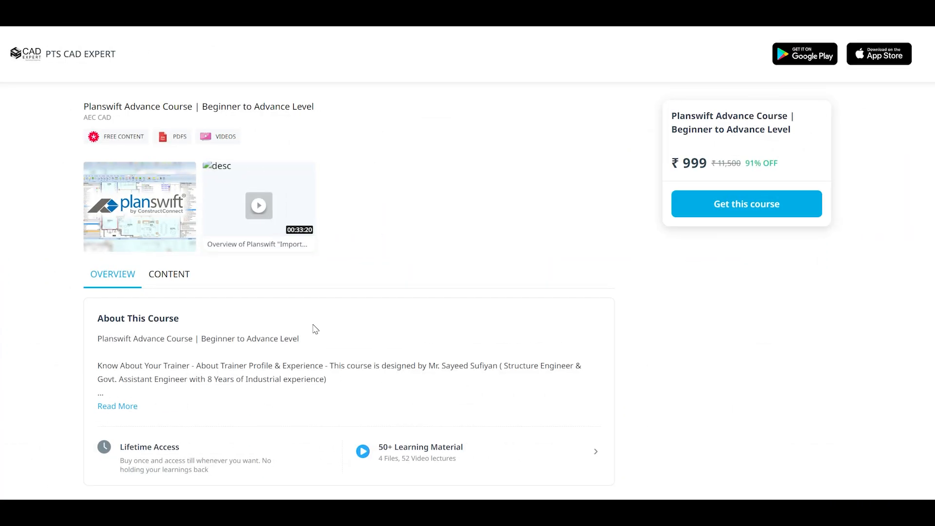
Read the full description of the Planswift Advance Course, including its syllabus and the extras offered.
{"action": "scroll", "coordinate": [313, 328], "scroll_direction": "down", "scroll_amount": 4}
{"action": "scroll", "coordinate": [313, 328], "scroll_direction": "down", "scroll_amount": 3}
{"action": "scroll", "coordinate": [313, 328], "scroll_direction": "up", "scroll_amount": 7}
{"action": "scroll", "coordinate": [313, 327], "scroll_direction": "up", "scroll_amount": 1}
{"action": "left_click", "coordinate": [122, 405]}
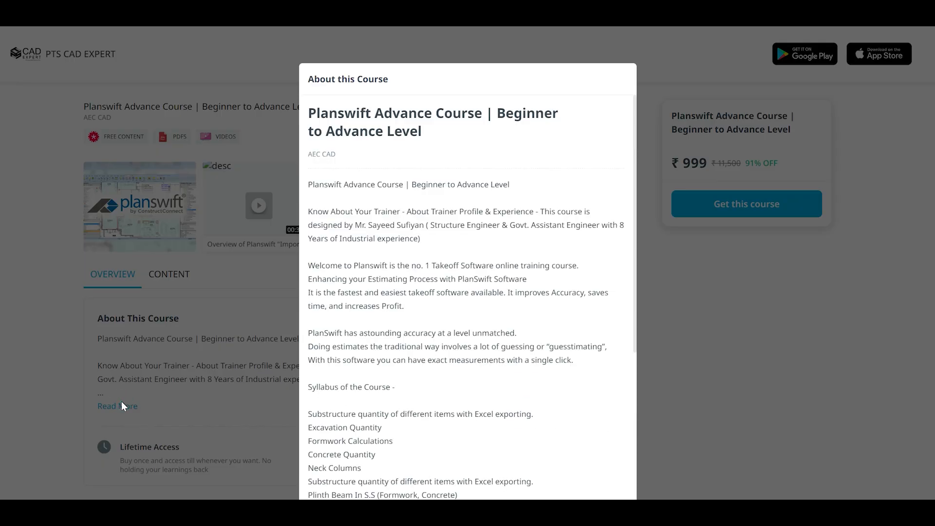
{"action": "scroll", "coordinate": [548, 246], "scroll_direction": "down", "scroll_amount": 5}
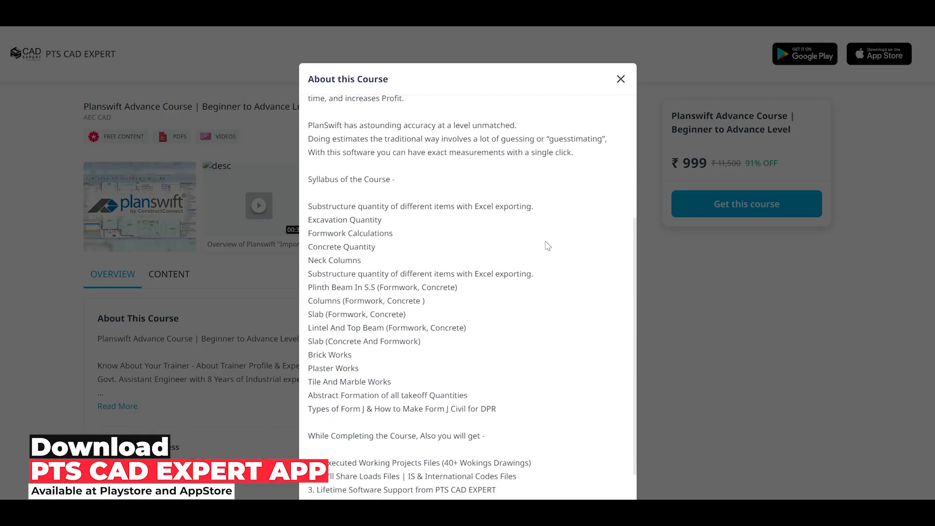
{"action": "scroll", "coordinate": [547, 246], "scroll_direction": "down", "scroll_amount": 1}
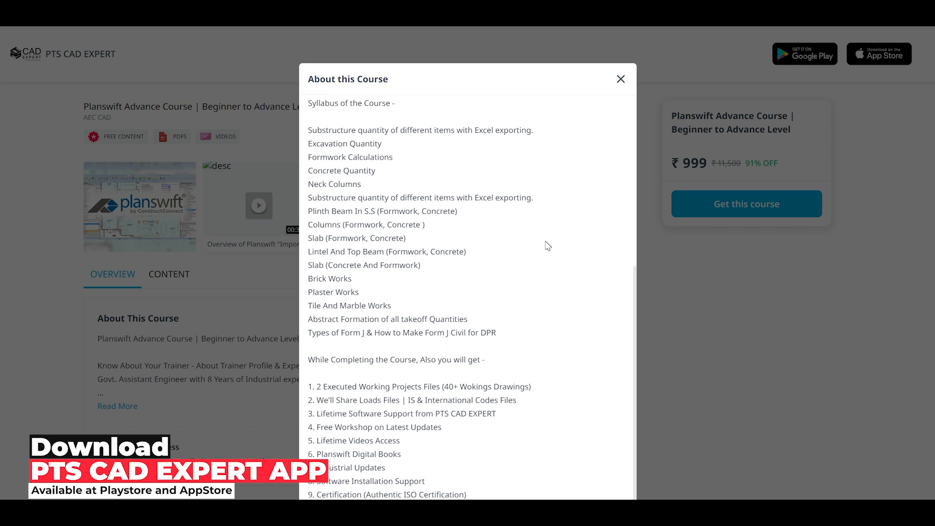
{"action": "left_click", "coordinate": [617, 78]}
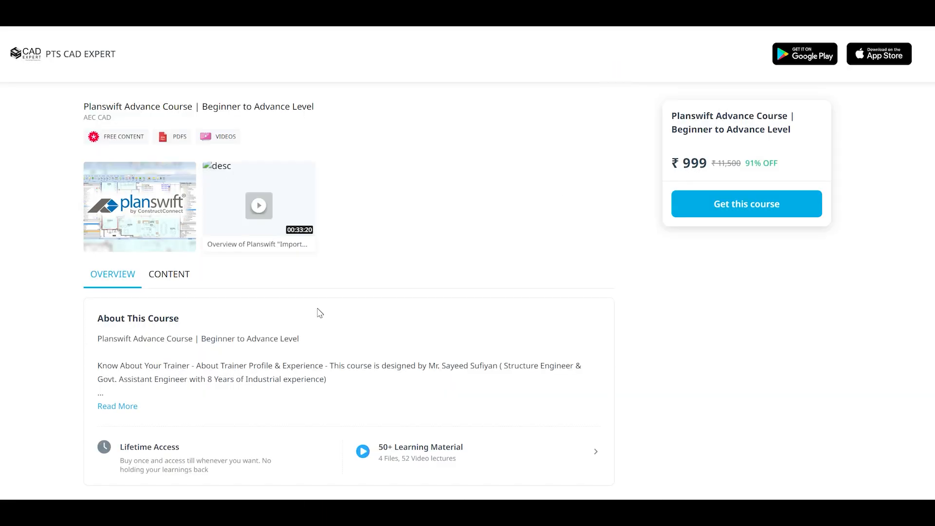
Look through the course's content list of video lessons, from installation to superstructure project work.
{"action": "left_click", "coordinate": [174, 279]}
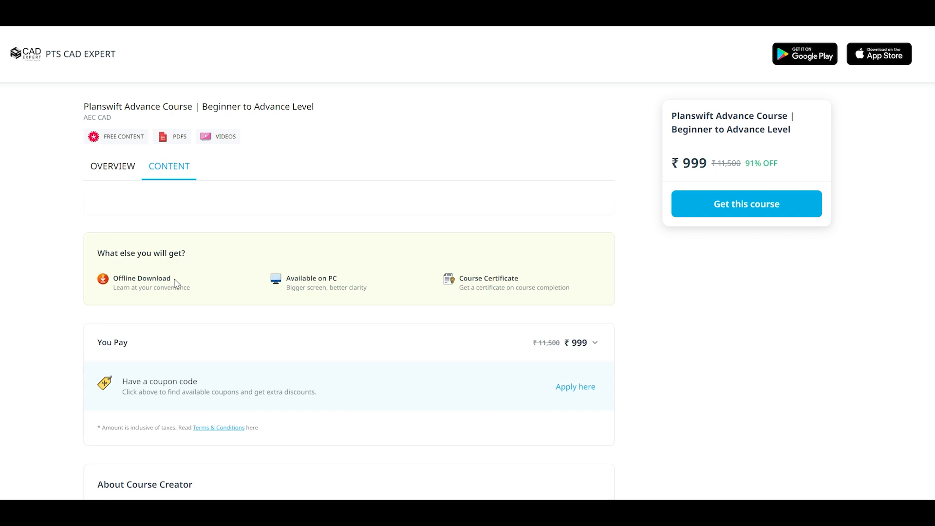
{"action": "scroll", "coordinate": [327, 270], "scroll_direction": "down", "scroll_amount": 1}
{"action": "scroll", "coordinate": [313, 284], "scroll_direction": "down", "scroll_amount": 5}
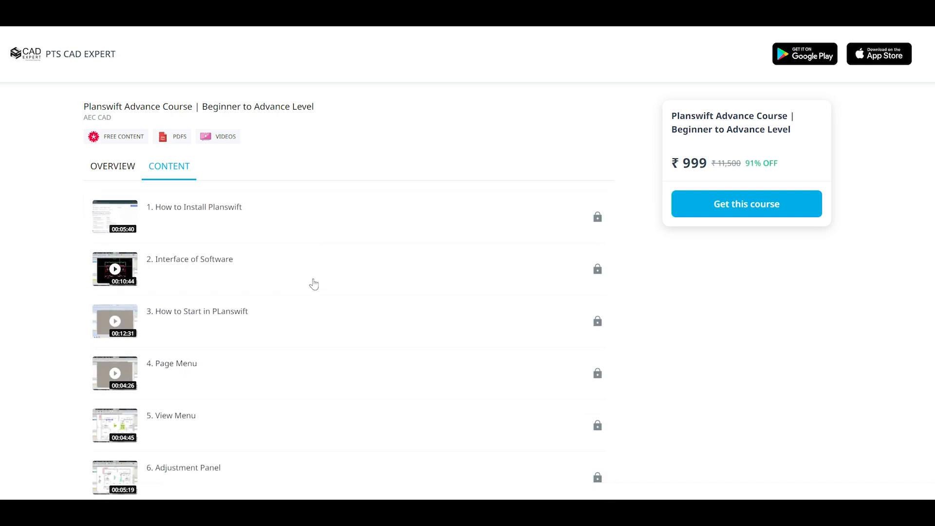
{"action": "scroll", "coordinate": [314, 284], "scroll_direction": "down", "scroll_amount": 6}
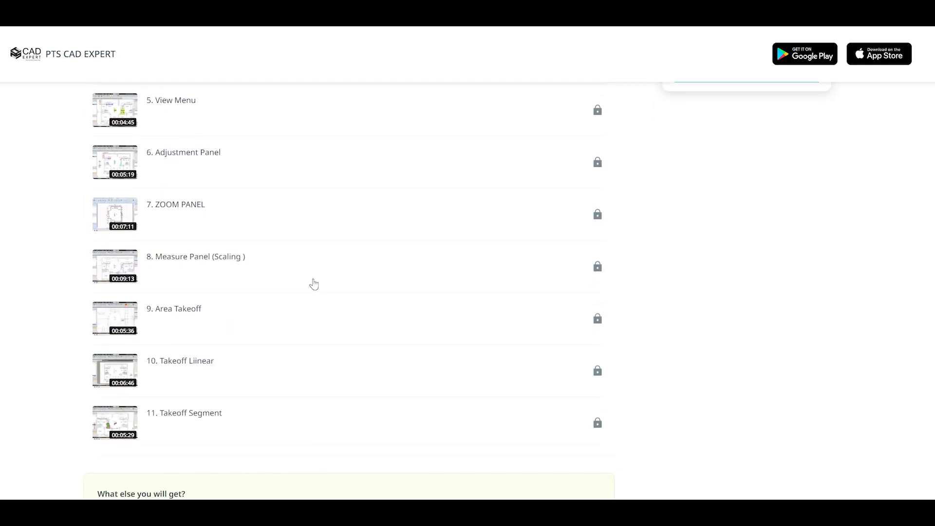
{"action": "scroll", "coordinate": [313, 285], "scroll_direction": "down", "scroll_amount": 3}
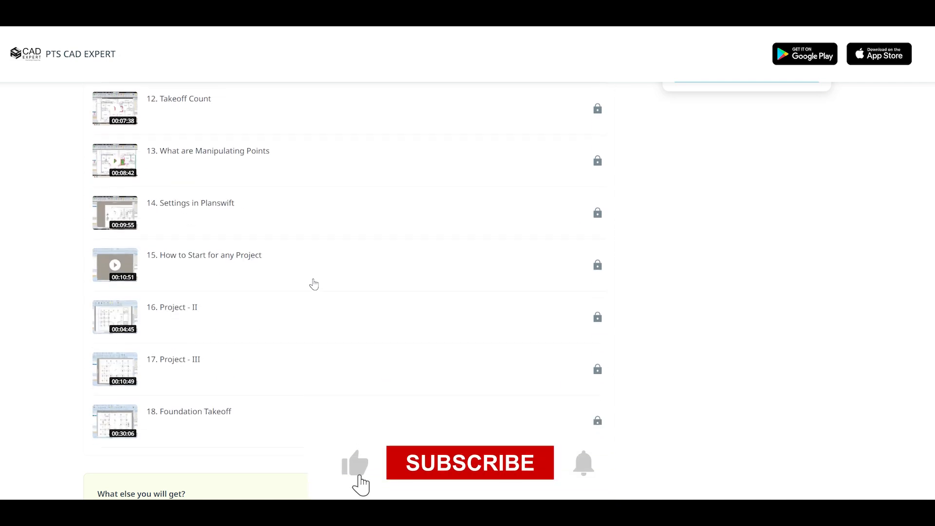
{"action": "scroll", "coordinate": [314, 285], "scroll_direction": "down", "scroll_amount": 2}
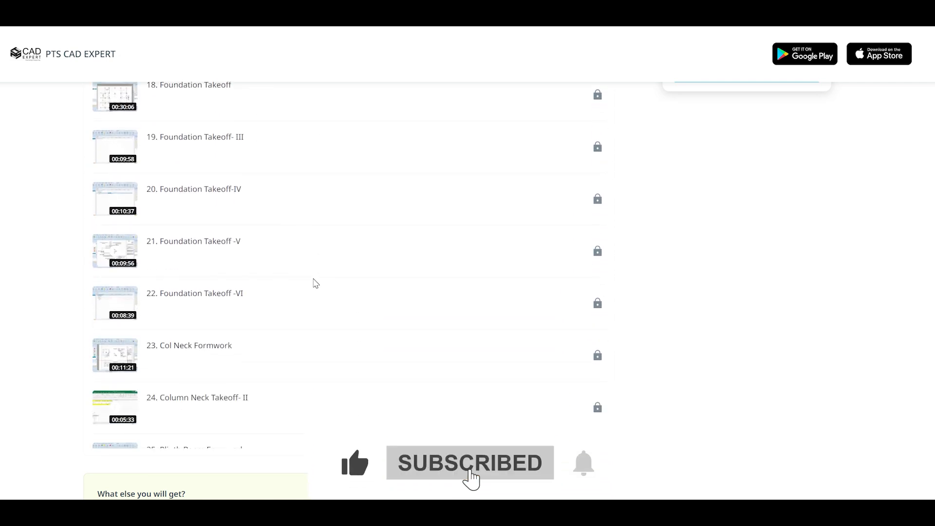
{"action": "scroll", "coordinate": [314, 284], "scroll_direction": "down", "scroll_amount": 2}
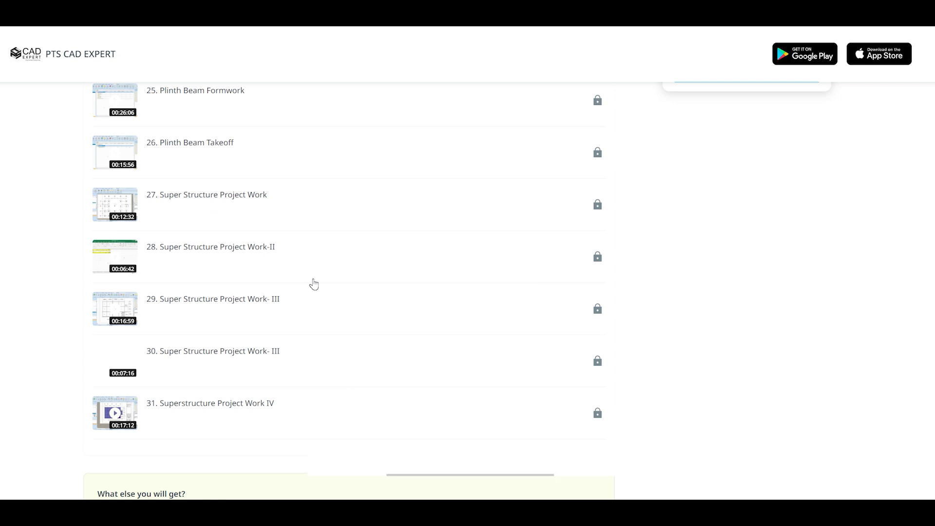
{"action": "scroll", "coordinate": [314, 284], "scroll_direction": "down", "scroll_amount": 5}
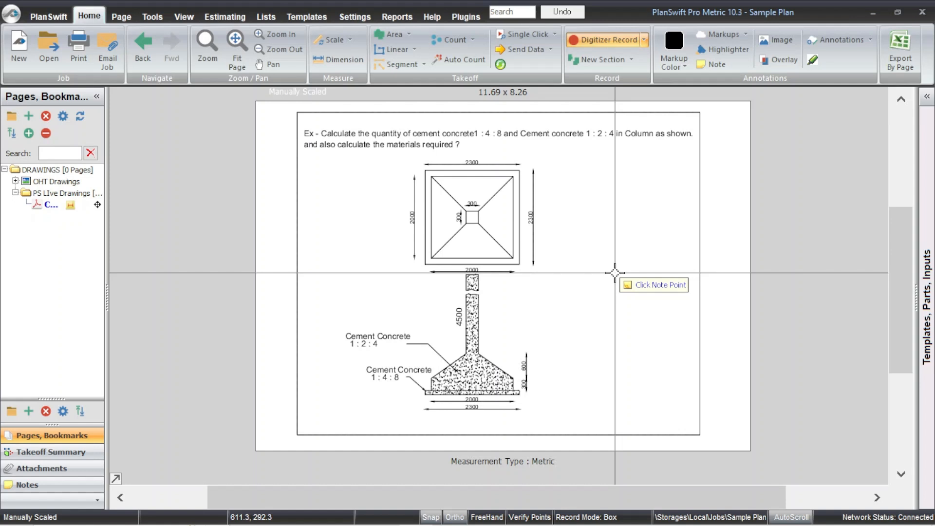
Examine the column exercise statement and the section drawing with its 1:4:8 and 1:2:4 cement concrete parts.
{"action": "scroll", "coordinate": [572, 174], "scroll_direction": "up", "scroll_amount": 2}
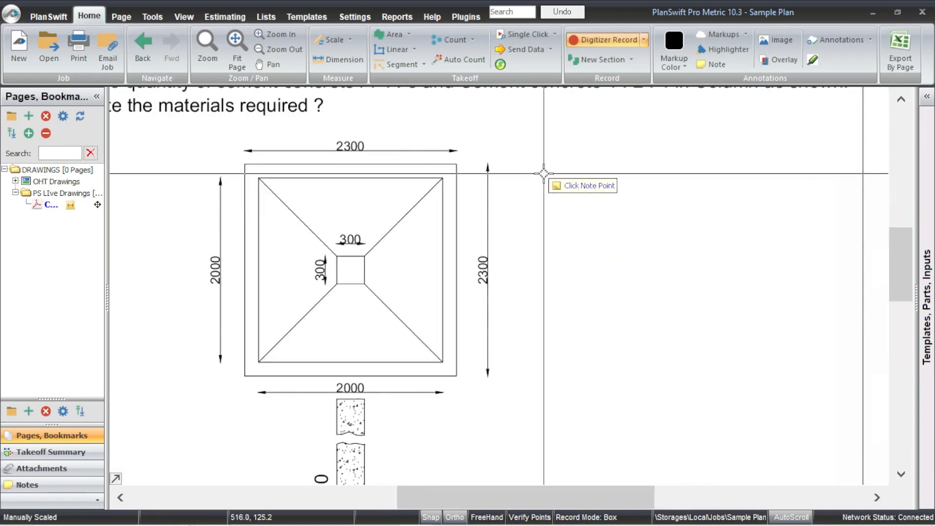
{"action": "scroll", "coordinate": [494, 184], "scroll_direction": "down", "scroll_amount": 2}
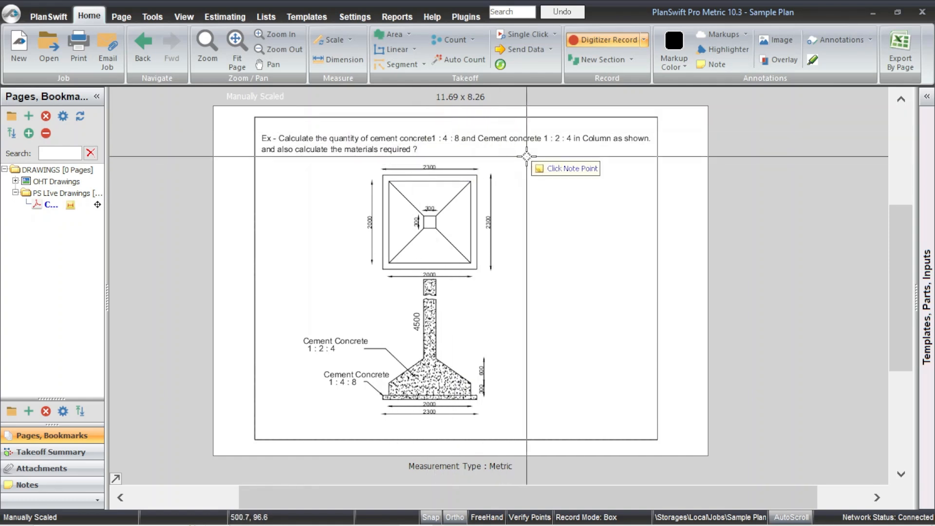
{"action": "scroll", "coordinate": [556, 143], "scroll_direction": "up", "scroll_amount": 2}
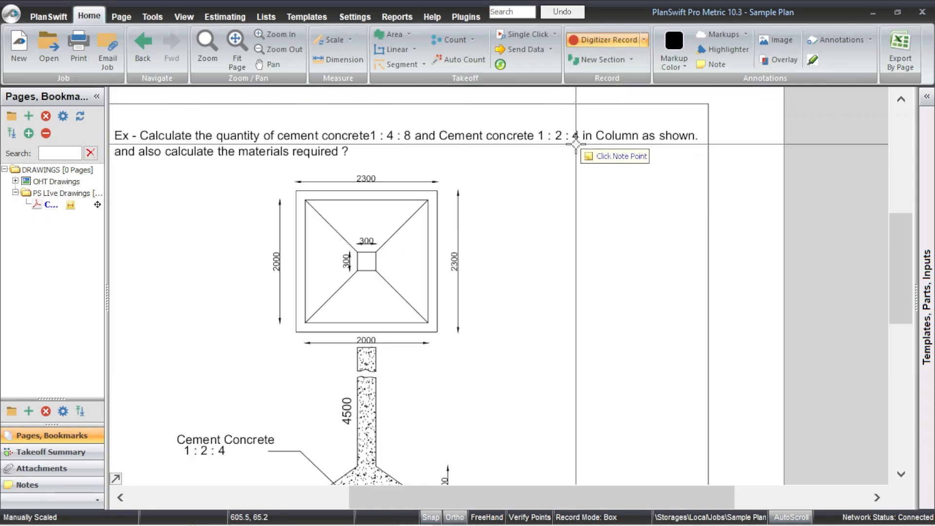
{"action": "scroll", "coordinate": [628, 139], "scroll_direction": "down", "scroll_amount": 2}
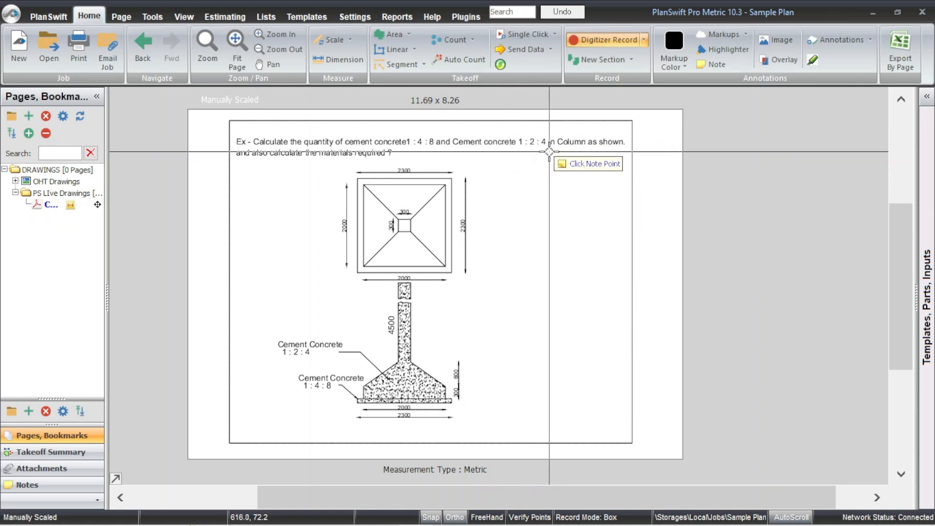
{"action": "scroll", "coordinate": [410, 363], "scroll_direction": "up", "scroll_amount": 2}
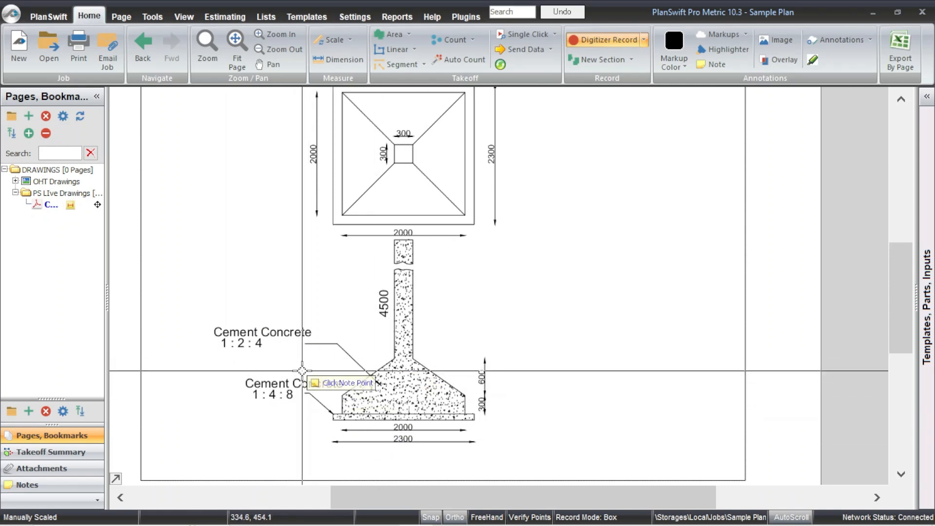
{"action": "scroll", "coordinate": [528, 375], "scroll_direction": "up", "scroll_amount": 2}
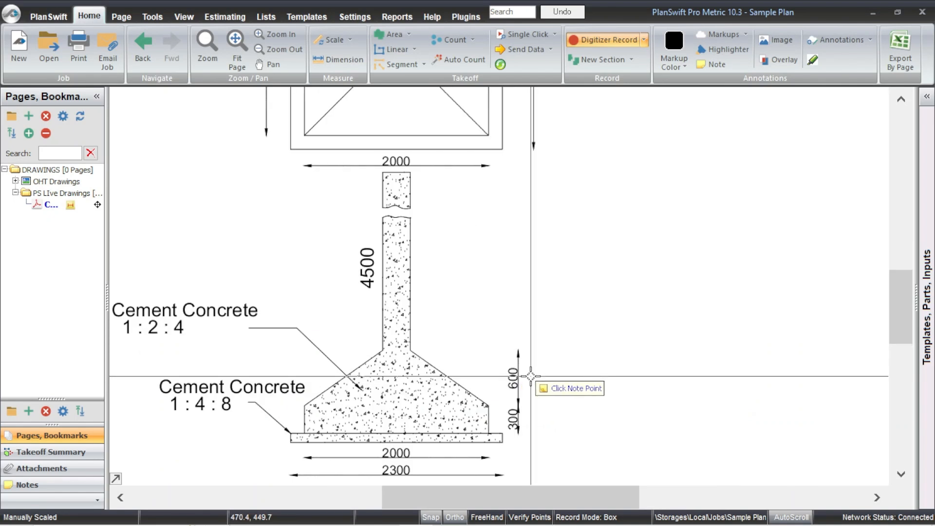
{"action": "scroll", "coordinate": [528, 375], "scroll_direction": "down", "scroll_amount": 4}
{"action": "scroll", "coordinate": [452, 372], "scroll_direction": "up", "scroll_amount": 2}
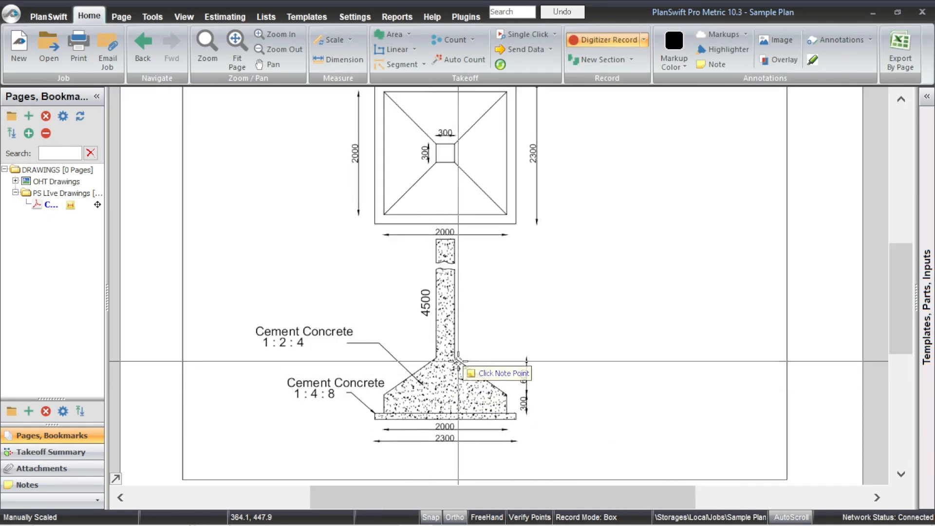
{"action": "scroll", "coordinate": [412, 401], "scroll_direction": "up", "scroll_amount": 2}
{"action": "scroll", "coordinate": [504, 401], "scroll_direction": "down", "scroll_amount": 2}
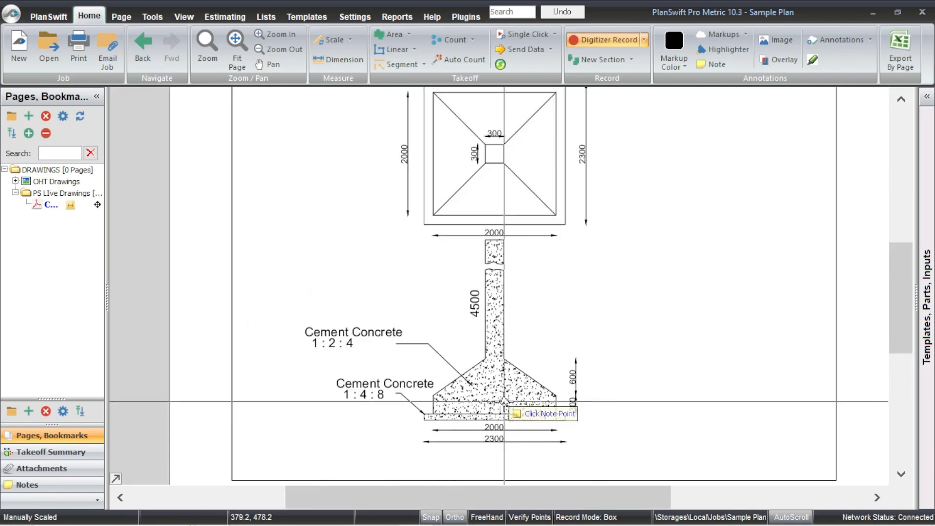
{"action": "scroll", "coordinate": [504, 402], "scroll_direction": "down", "scroll_amount": 2}
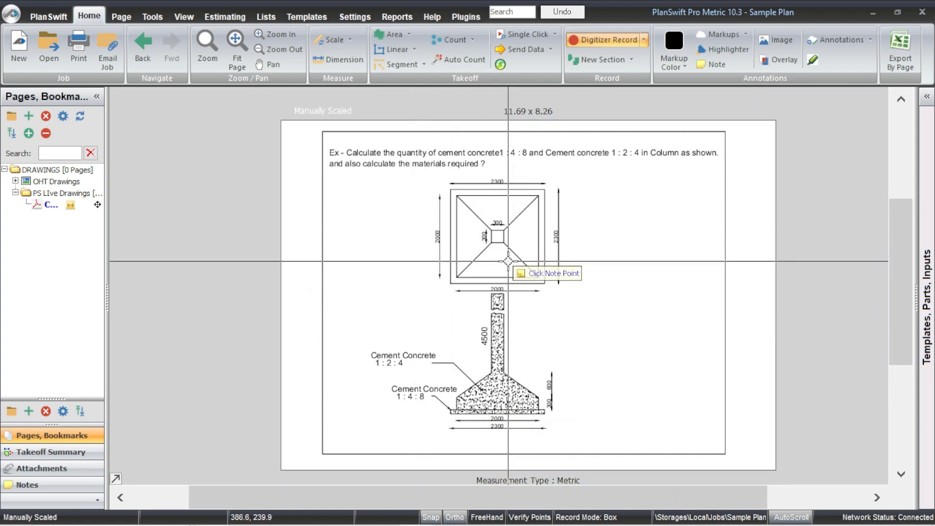
Compare the footing's plan dimensions with the heights of the base, sloped part and column in the section drawing.
{"action": "scroll", "coordinate": [380, 178], "scroll_direction": "up", "scroll_amount": 2}
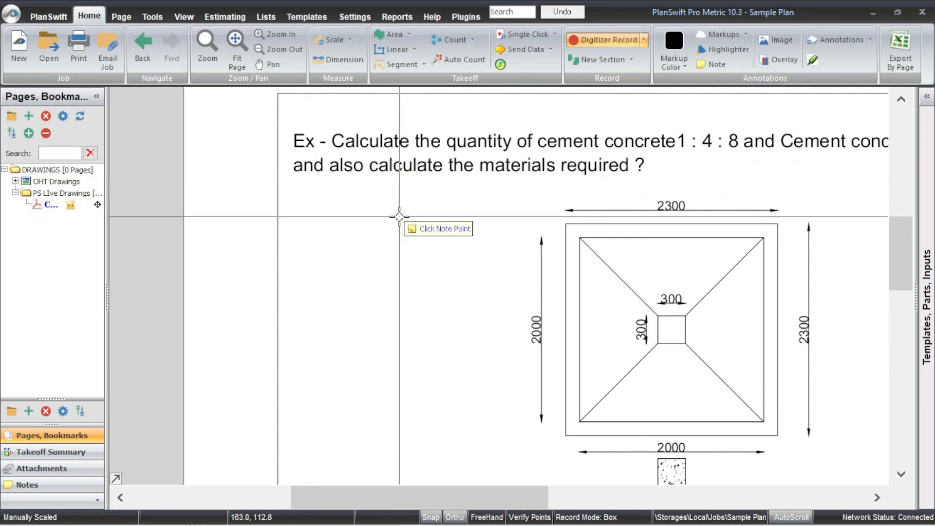
{"action": "scroll", "coordinate": [400, 217], "scroll_direction": "down", "scroll_amount": 2}
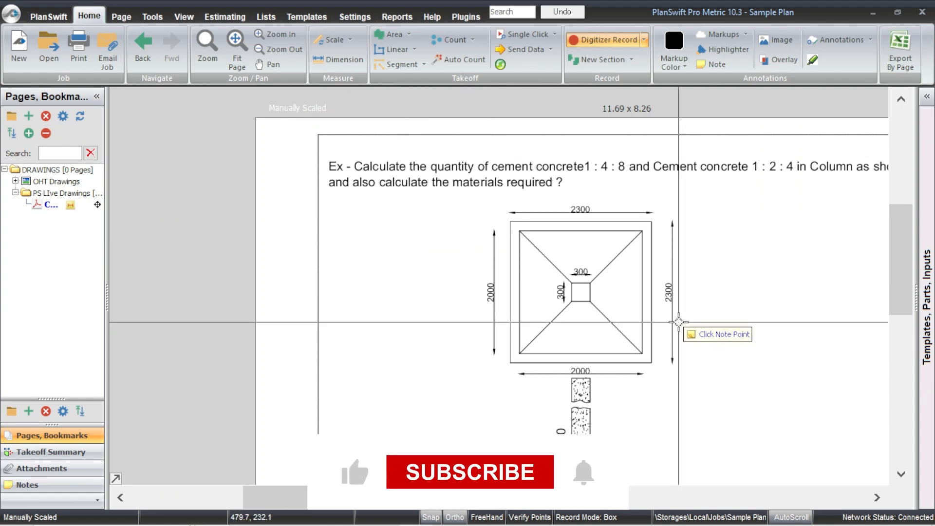
{"action": "scroll", "coordinate": [546, 345], "scroll_direction": "down", "scroll_amount": 1}
{"action": "scroll", "coordinate": [546, 346], "scroll_direction": "up", "scroll_amount": 2}
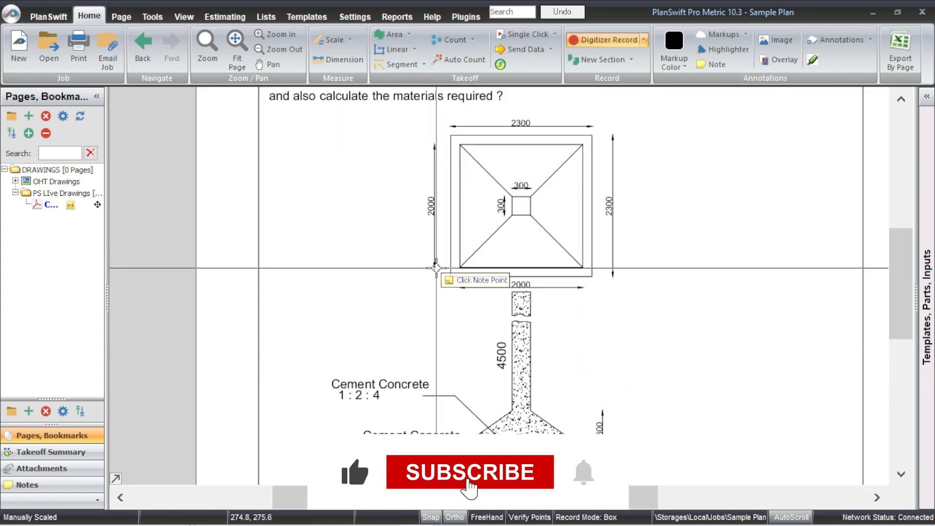
{"action": "scroll", "coordinate": [450, 200], "scroll_direction": "down", "scroll_amount": 2}
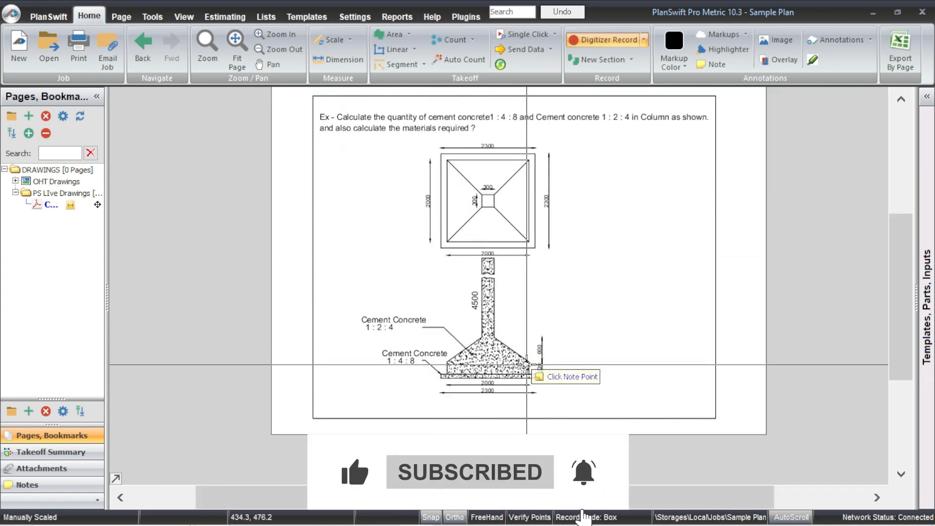
{"action": "scroll", "coordinate": [487, 404], "scroll_direction": "up", "scroll_amount": 2}
{"action": "scroll", "coordinate": [547, 297], "scroll_direction": "up", "scroll_amount": 3}
{"action": "scroll", "coordinate": [463, 224], "scroll_direction": "down", "scroll_amount": 2}
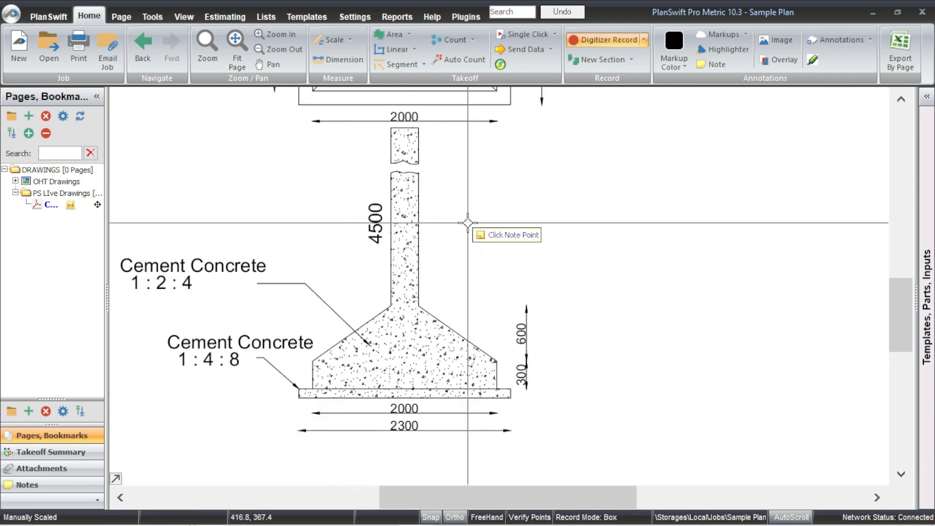
{"action": "scroll", "coordinate": [333, 362], "scroll_direction": "up", "scroll_amount": 1}
{"action": "scroll", "coordinate": [312, 341], "scroll_direction": "down", "scroll_amount": 3}
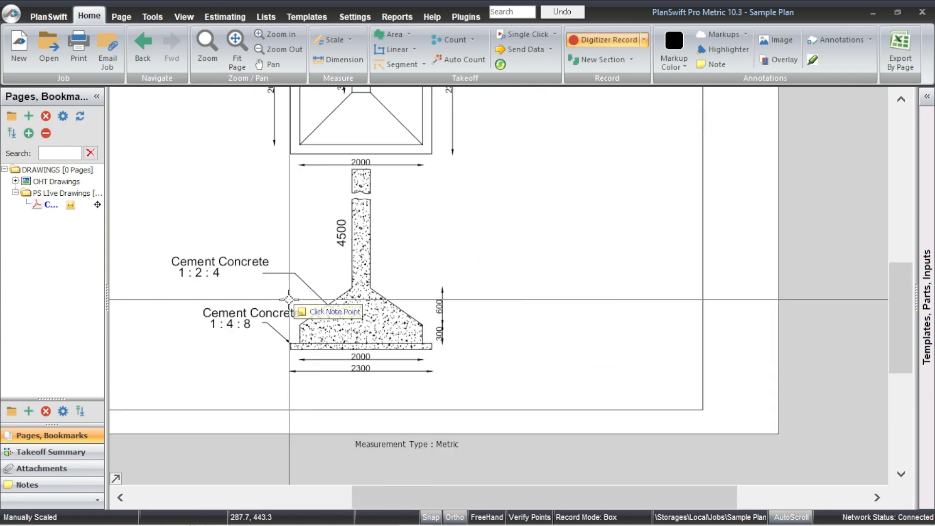
{"action": "scroll", "coordinate": [298, 324], "scroll_direction": "up", "scroll_amount": 3}
{"action": "scroll", "coordinate": [286, 331], "scroll_direction": "up", "scroll_amount": 2}
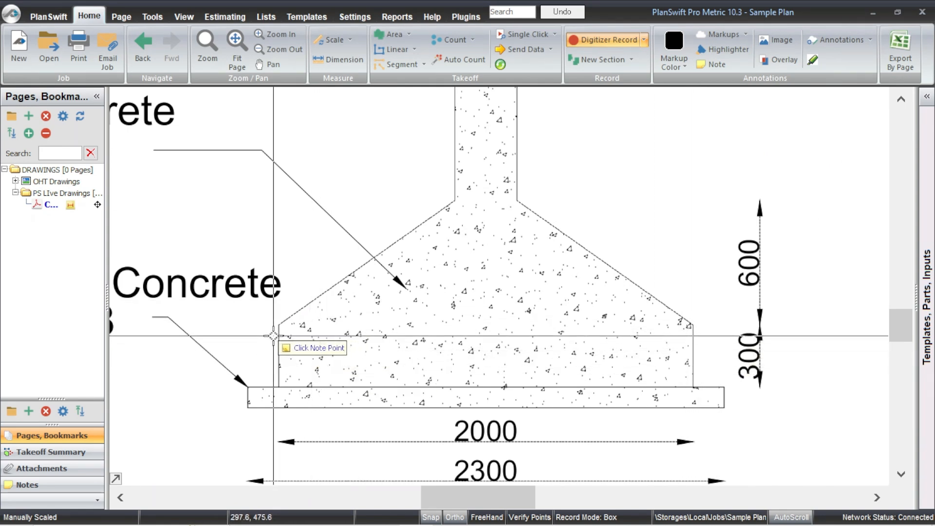
{"action": "scroll", "coordinate": [669, 380], "scroll_direction": "down", "scroll_amount": 3}
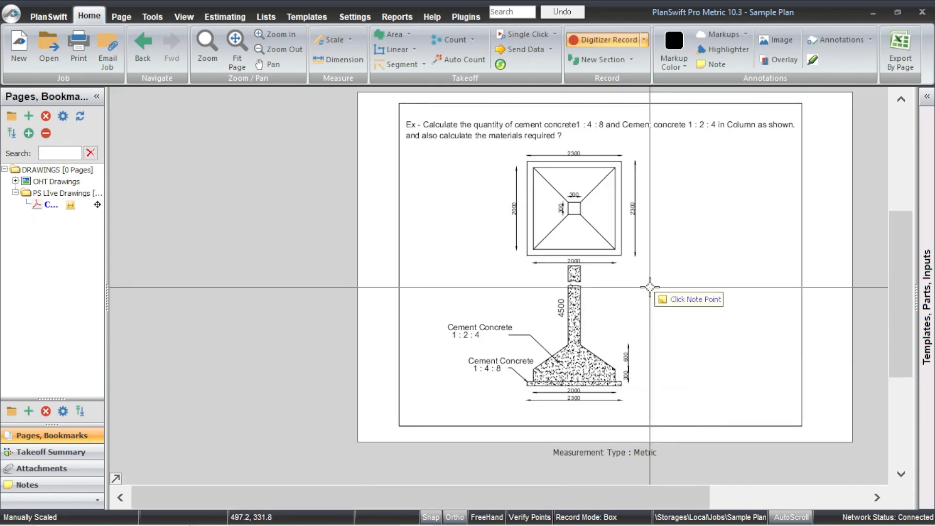
{"action": "scroll", "coordinate": [654, 219], "scroll_direction": "up", "scroll_amount": 2}
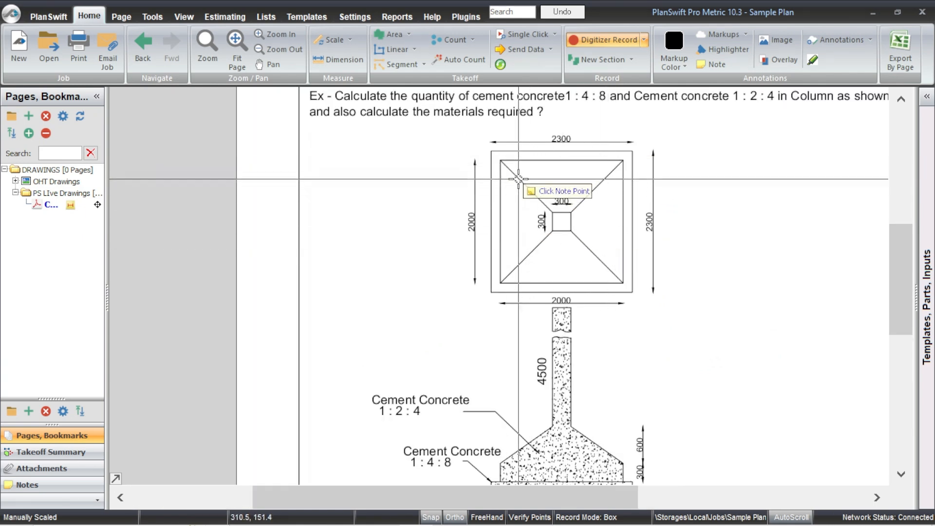
{"action": "scroll", "coordinate": [564, 368], "scroll_direction": "down", "scroll_amount": 3}
{"action": "scroll", "coordinate": [563, 388], "scroll_direction": "up", "scroll_amount": 3}
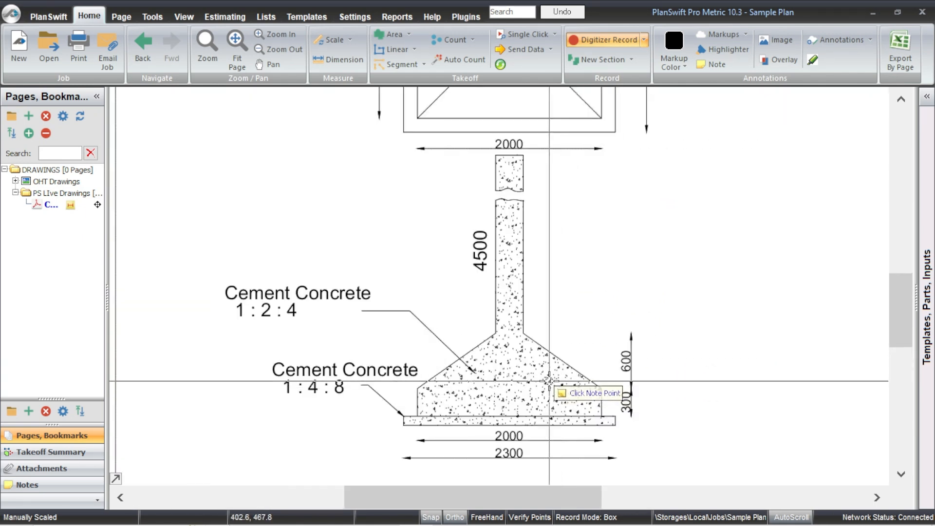
Examine the sloped footing and column in the section, relating them to the plan view above.
{"action": "scroll", "coordinate": [497, 378], "scroll_direction": "up", "scroll_amount": 2}
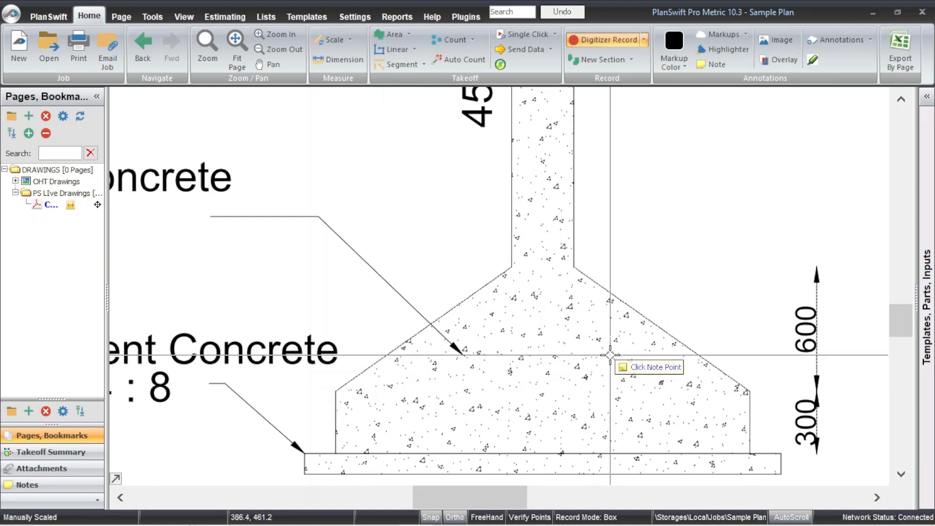
{"action": "scroll", "coordinate": [564, 344], "scroll_direction": "down", "scroll_amount": 3}
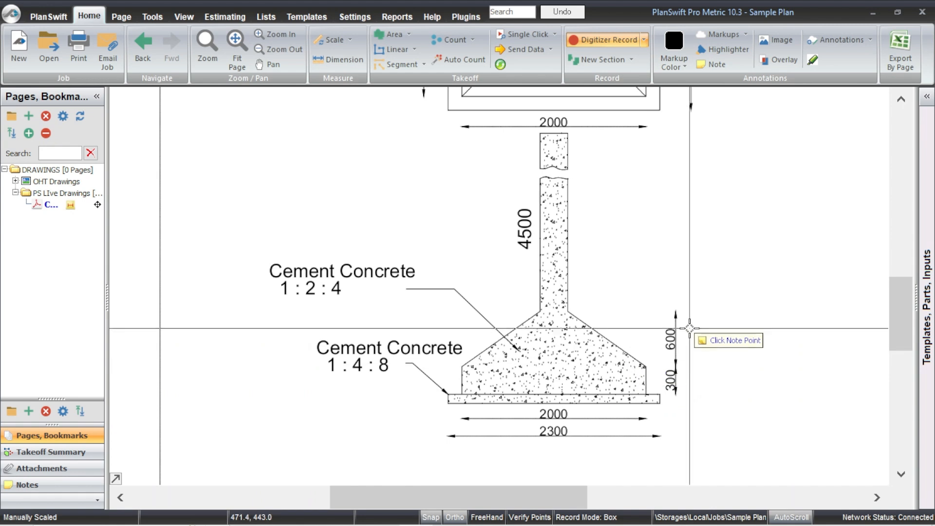
{"action": "scroll", "coordinate": [672, 272], "scroll_direction": "up", "scroll_amount": 2}
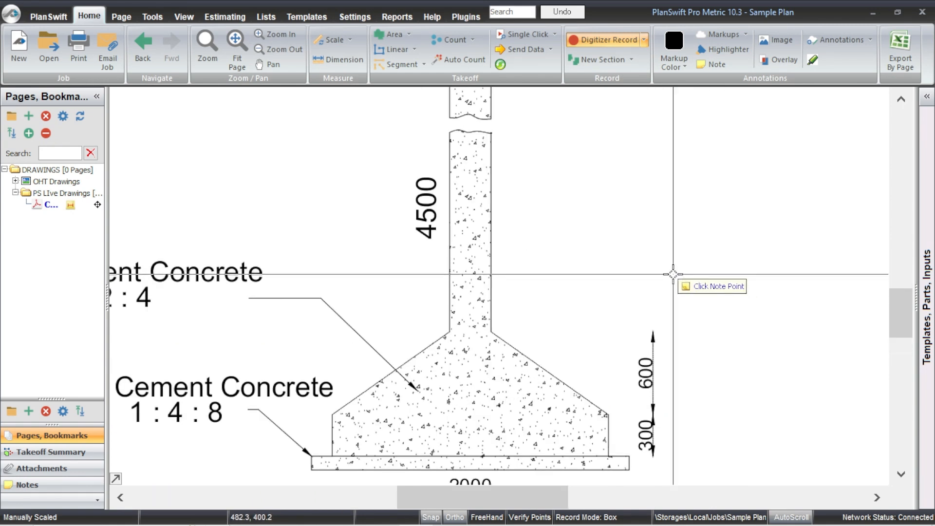
{"action": "scroll", "coordinate": [564, 272], "scroll_direction": "down", "scroll_amount": 1}
{"action": "scroll", "coordinate": [581, 278], "scroll_direction": "down", "scroll_amount": 2}
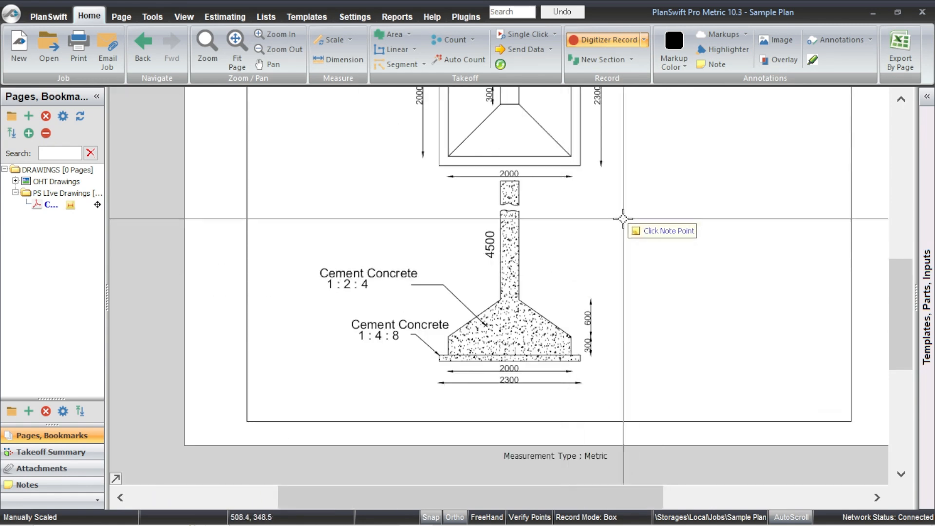
{"action": "scroll", "coordinate": [575, 239], "scroll_direction": "down", "scroll_amount": 1}
{"action": "scroll", "coordinate": [578, 172], "scroll_direction": "up", "scroll_amount": 3}
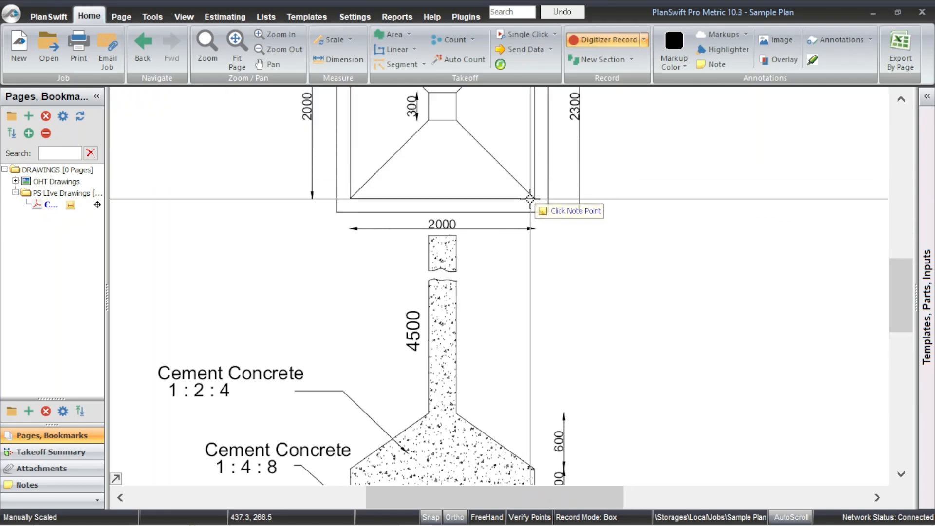
{"action": "scroll", "coordinate": [528, 195], "scroll_direction": "down", "scroll_amount": 2}
{"action": "scroll", "coordinate": [559, 240], "scroll_direction": "down", "scroll_amount": 2}
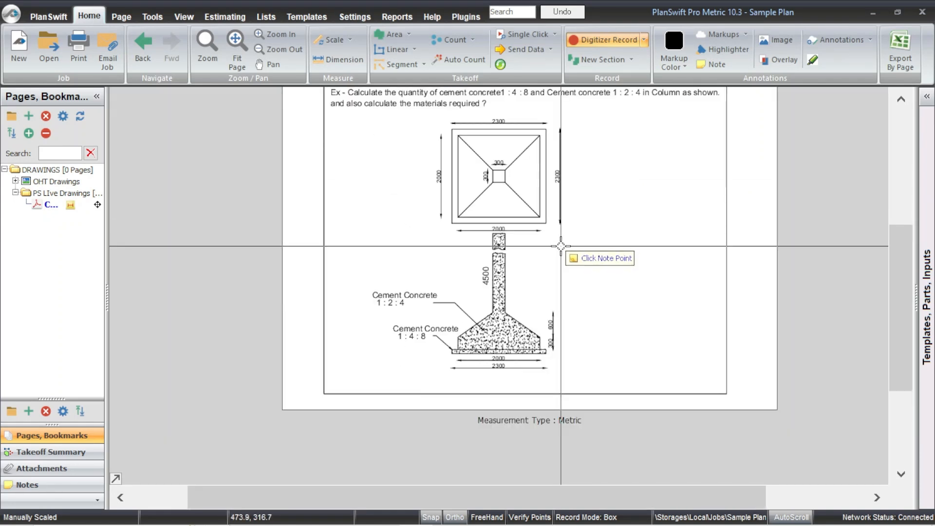
{"action": "scroll", "coordinate": [541, 202], "scroll_direction": "up", "scroll_amount": 2}
{"action": "scroll", "coordinate": [598, 212], "scroll_direction": "up", "scroll_amount": 1}
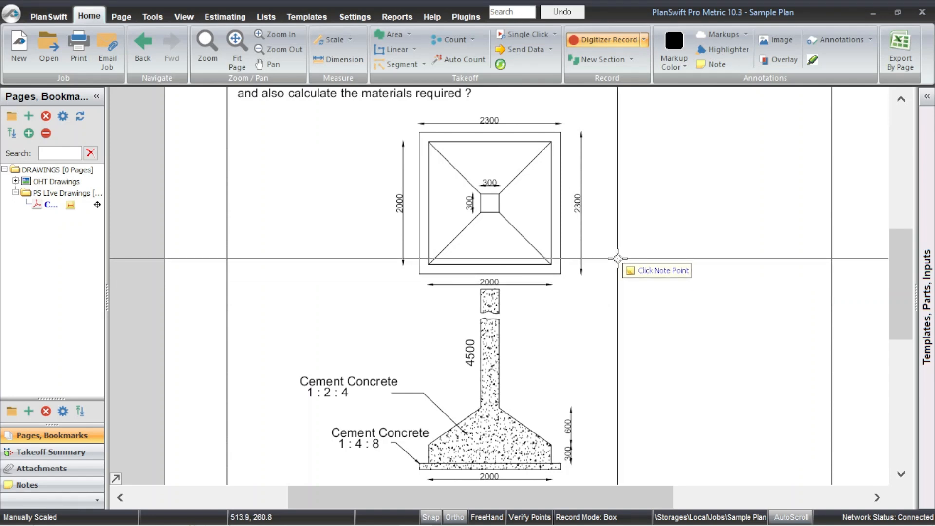
{"action": "scroll", "coordinate": [618, 258], "scroll_direction": "down", "scroll_amount": 2}
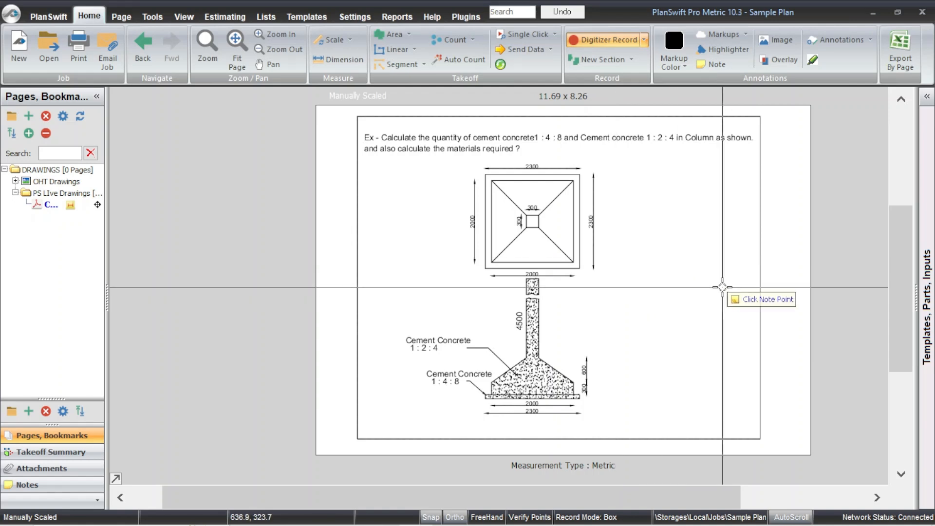
Show the Column templates and expand the New Count item to list its cement, sand and aggregate parts.
{"action": "left_click", "coordinate": [927, 97]}
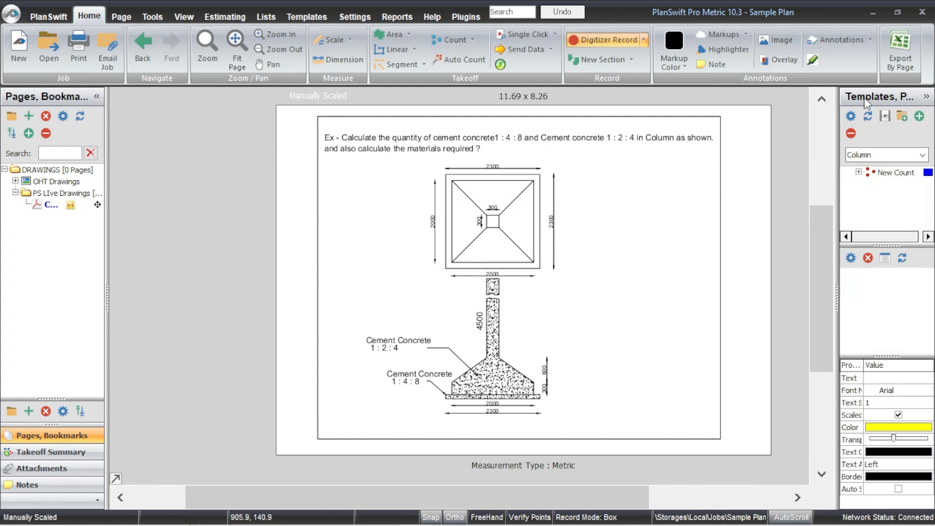
{"action": "left_click_drag", "start_coordinate": [884, 244], "coordinate": [887, 368]}
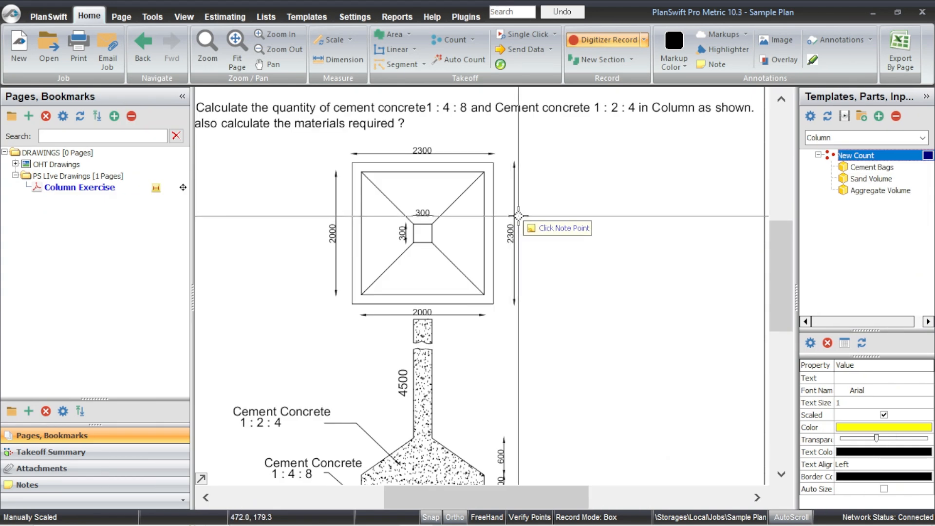
{"action": "scroll", "coordinate": [556, 205], "scroll_direction": "down", "scroll_amount": 2}
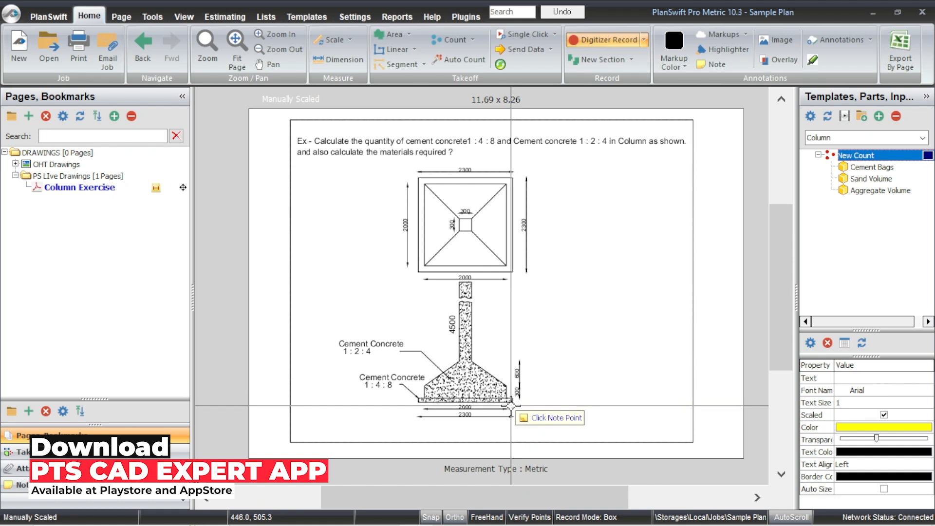
{"action": "scroll", "coordinate": [511, 406], "scroll_direction": "up", "scroll_amount": 5}
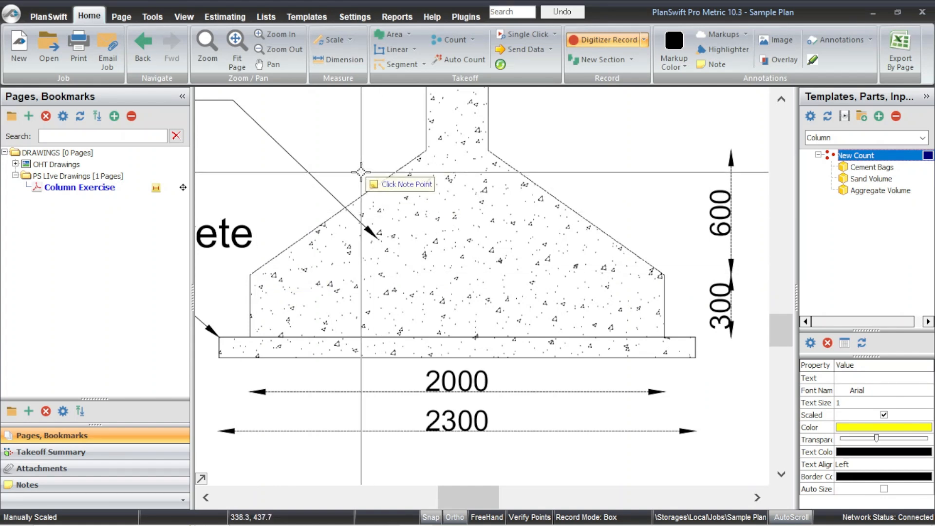
Start a takeoff from the New Count template and name it Base volume.
{"action": "left_click", "coordinate": [267, 64]}
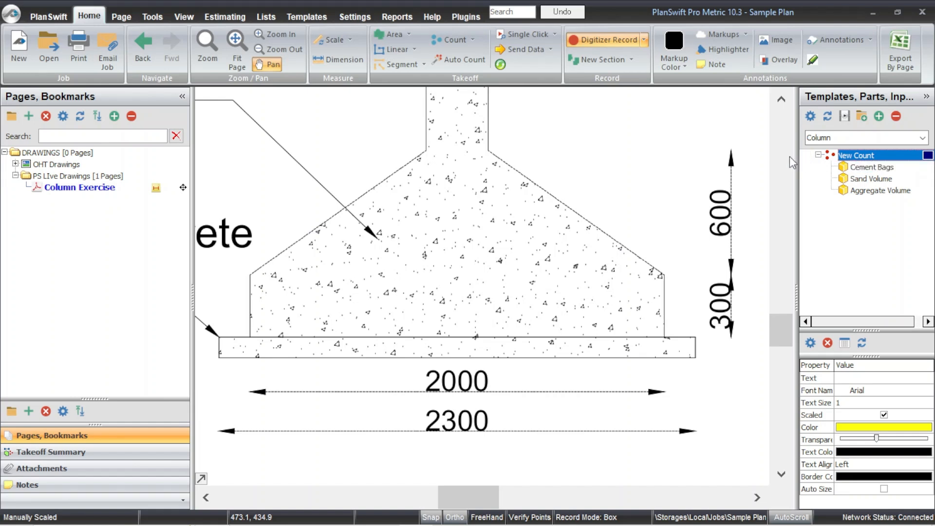
{"action": "mouse_move", "coordinate": [833, 162]}
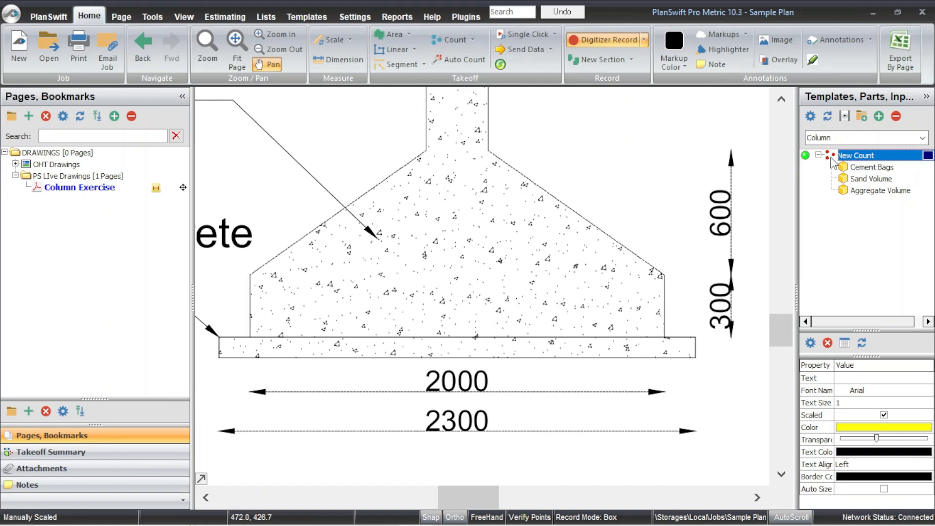
{"action": "left_click", "coordinate": [806, 156]}
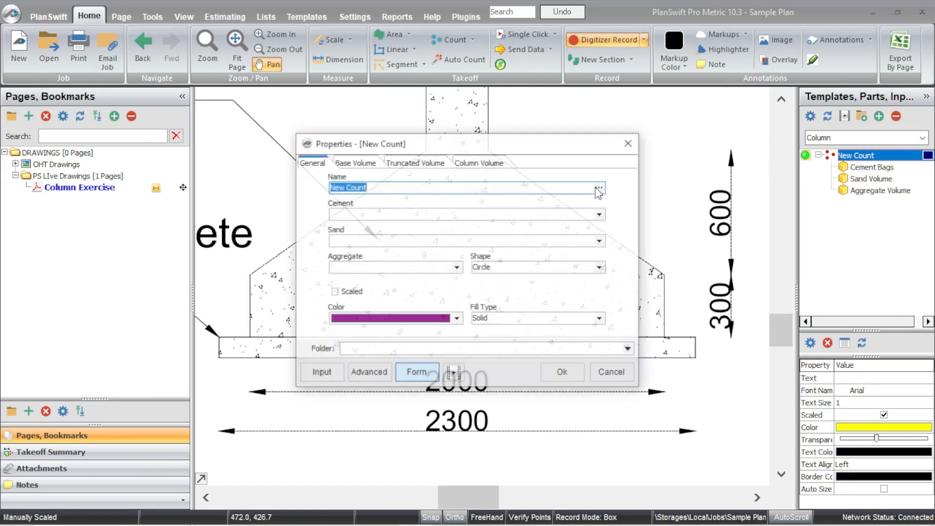
{"action": "left_click_drag", "start_coordinate": [434, 148], "coordinate": [593, 119]}
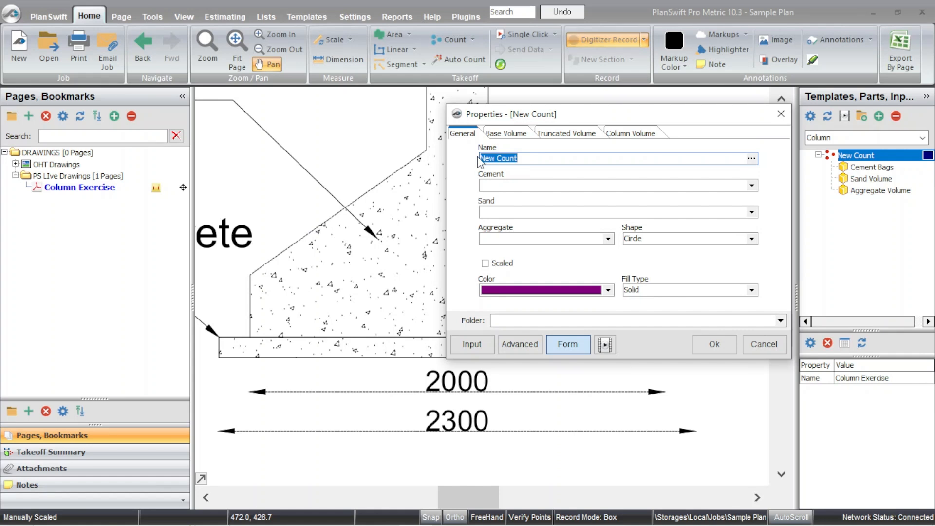
{"action": "type", "text": "Base volume"}
Set the Base volume mix to 1 part cement, 2 parts sand and 4 parts aggregate.
{"action": "left_click", "coordinate": [509, 185]}
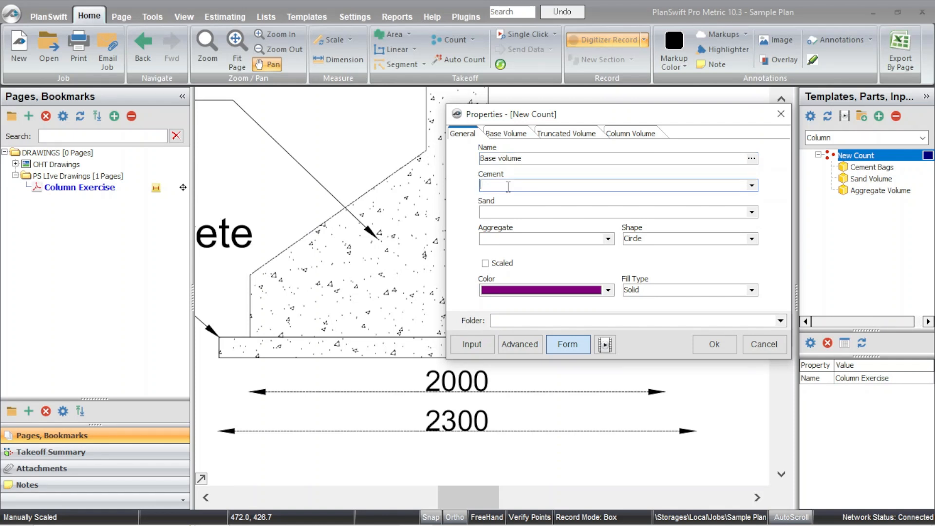
{"action": "type", "text": "1"}
{"action": "left_click", "coordinate": [516, 199]}
{"action": "left_click", "coordinate": [499, 213]}
{"action": "type", "text": "2"}
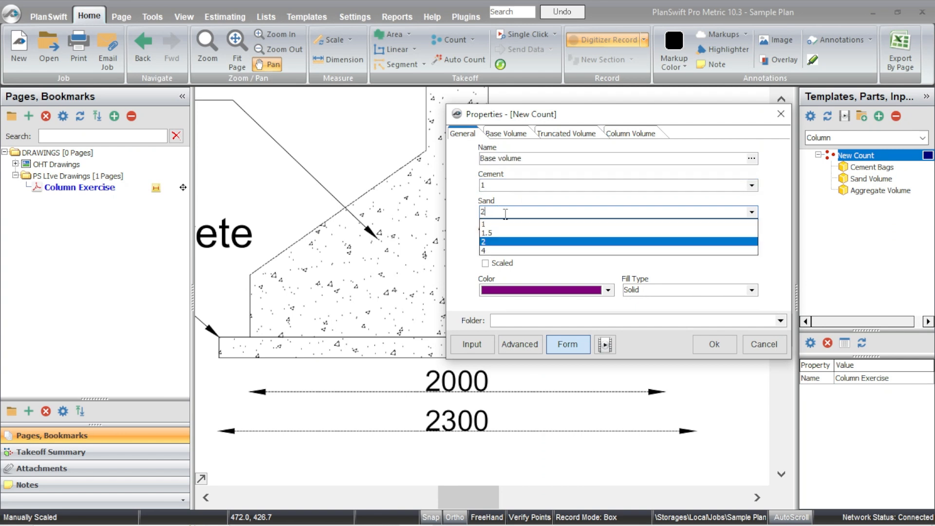
{"action": "left_click", "coordinate": [495, 243]}
{"action": "left_click", "coordinate": [509, 238]}
{"action": "type", "text": "4"}
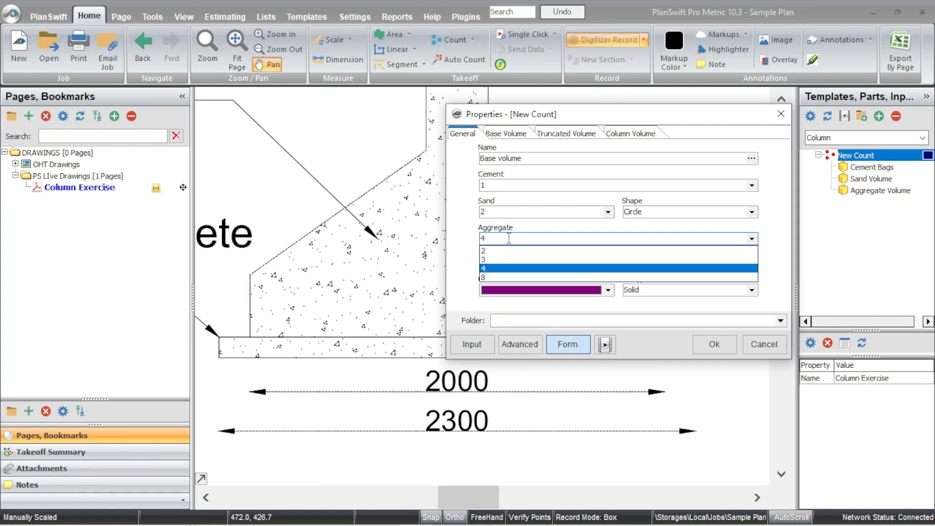
{"action": "left_click", "coordinate": [489, 269]}
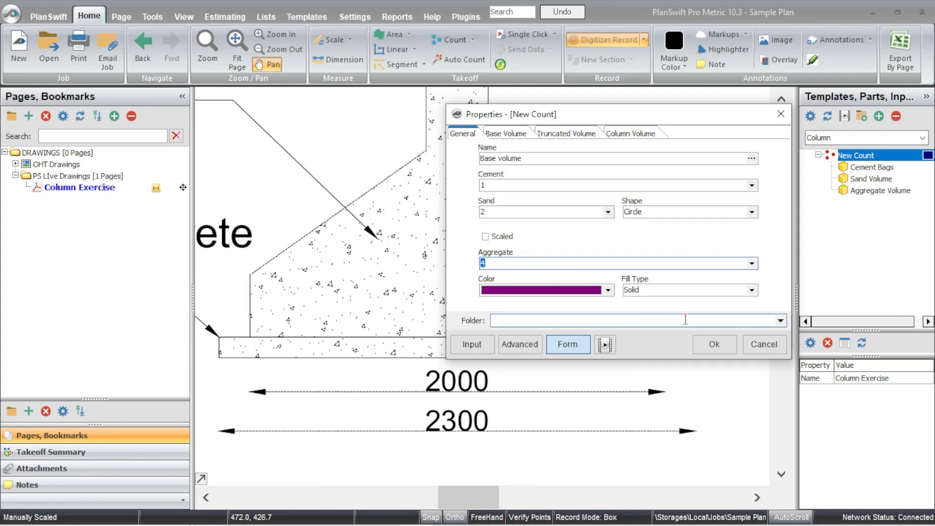
Set the base length to 2 m, width to 2 m and height to 0.3 m, and create the takeoff.
{"action": "left_click", "coordinate": [511, 137]}
{"action": "left_click_drag", "start_coordinate": [597, 113], "coordinate": [736, 99]}
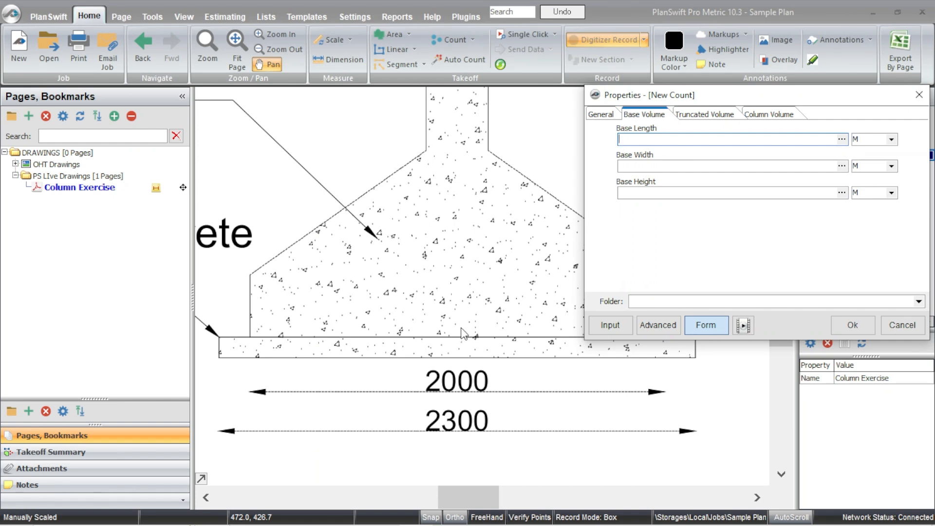
{"action": "left_click", "coordinate": [634, 166]}
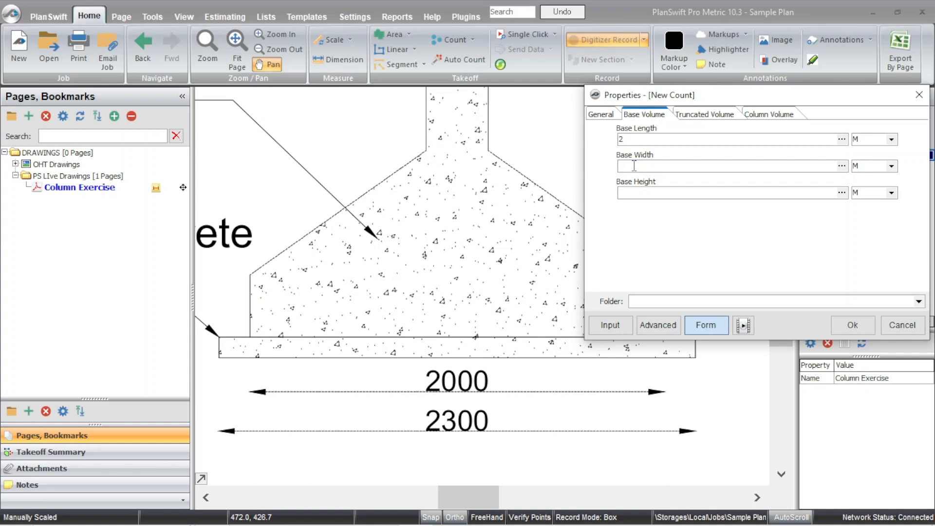
{"action": "type", "text": "2"}
{"action": "key", "text": "Tab"}
{"action": "type", "text": "0"}
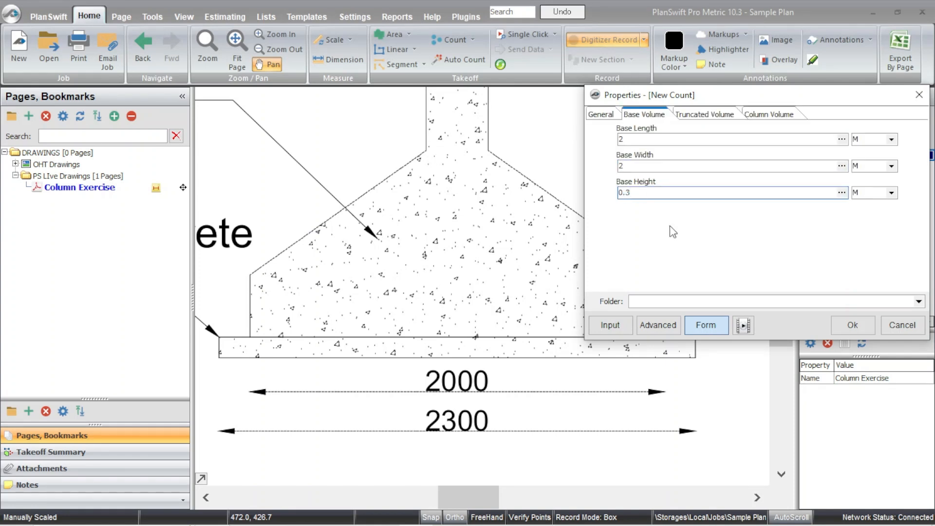
{"action": "left_click", "coordinate": [862, 328]}
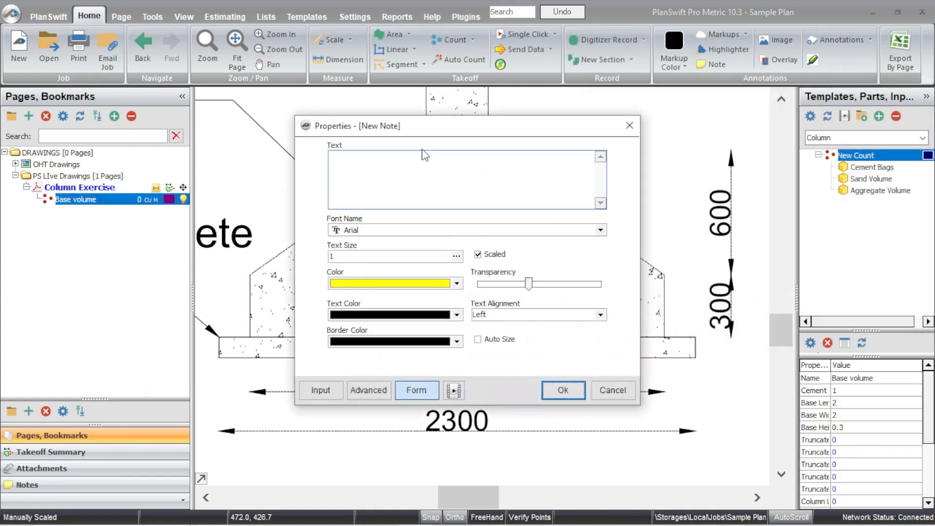
{"action": "left_click", "coordinate": [629, 126]}
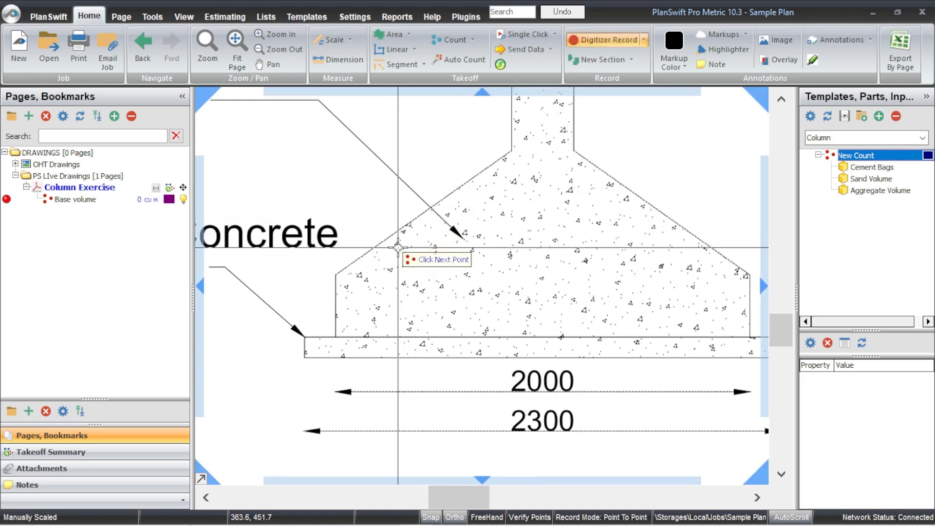
Place a Base volume count point on the footing's rectangular base in the section drawing.
{"action": "scroll", "coordinate": [451, 280], "scroll_direction": "down", "scroll_amount": 2}
{"action": "scroll", "coordinate": [556, 262], "scroll_direction": "up", "scroll_amount": 1}
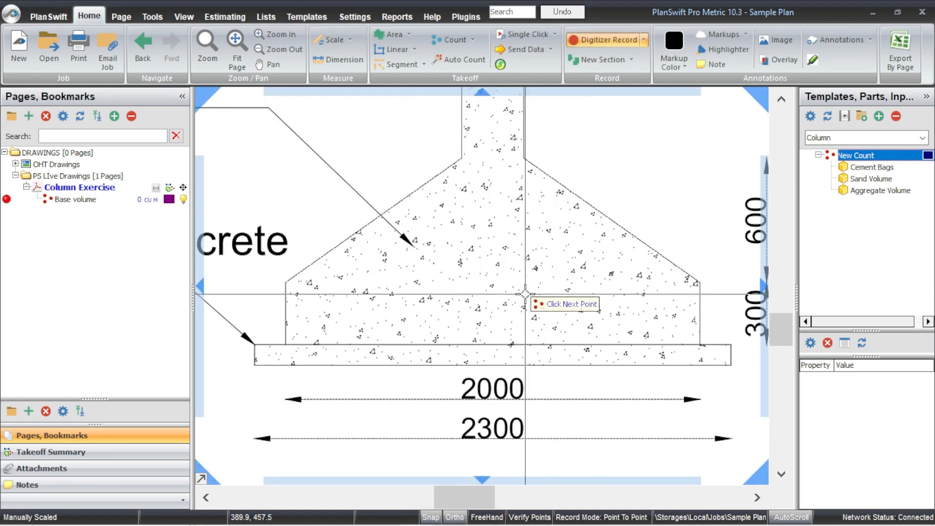
{"action": "scroll", "coordinate": [485, 300], "scroll_direction": "down", "scroll_amount": 4}
{"action": "scroll", "coordinate": [498, 125], "scroll_direction": "up", "scroll_amount": 2}
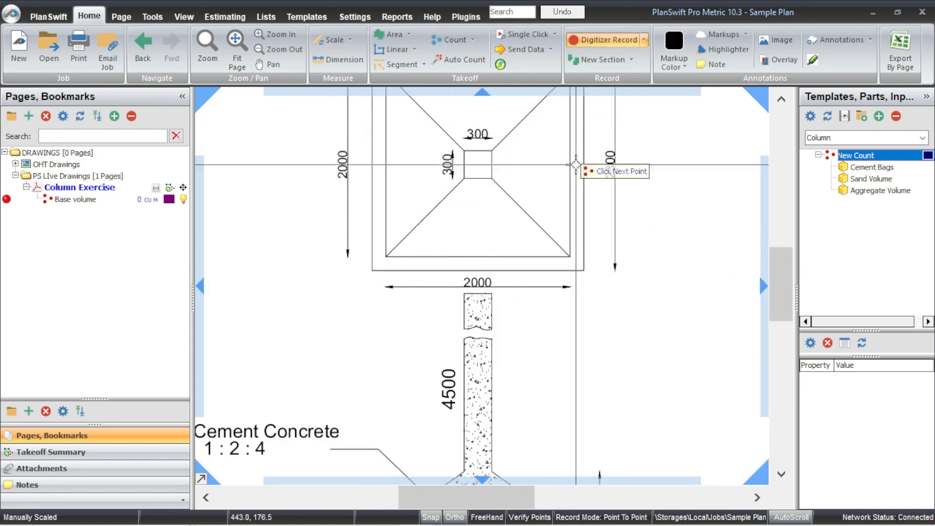
{"action": "scroll", "coordinate": [572, 169], "scroll_direction": "down", "scroll_amount": 2}
{"action": "scroll", "coordinate": [573, 169], "scroll_direction": "up", "scroll_amount": 2}
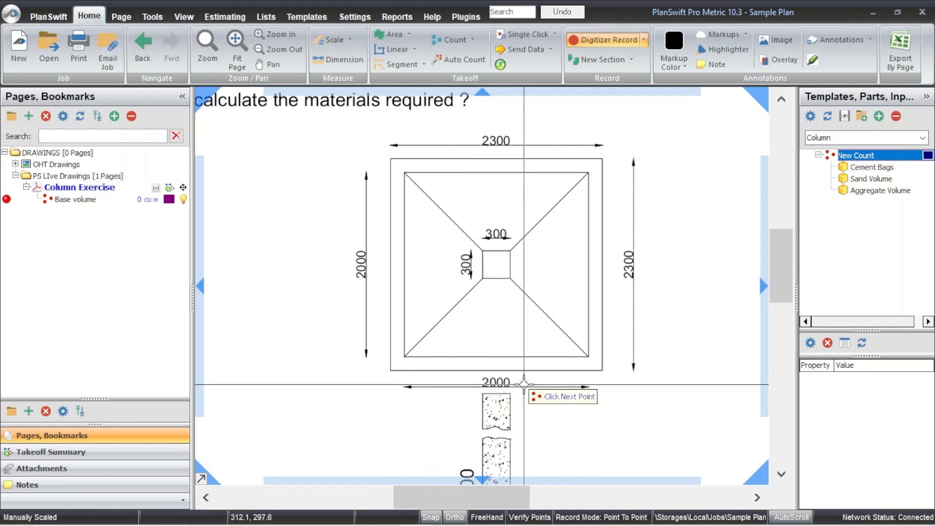
{"action": "scroll", "coordinate": [505, 392], "scroll_direction": "up", "scroll_amount": 1}
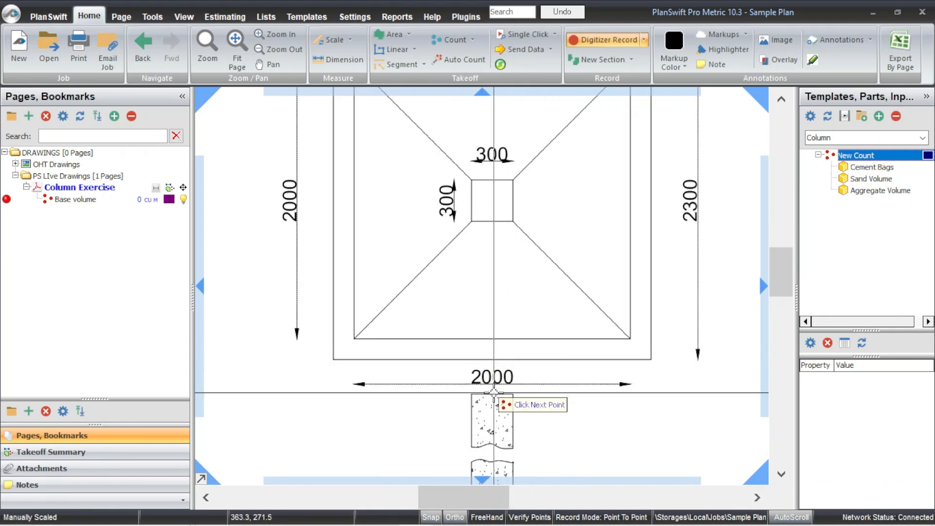
{"action": "scroll", "coordinate": [425, 240], "scroll_direction": "down", "scroll_amount": 3}
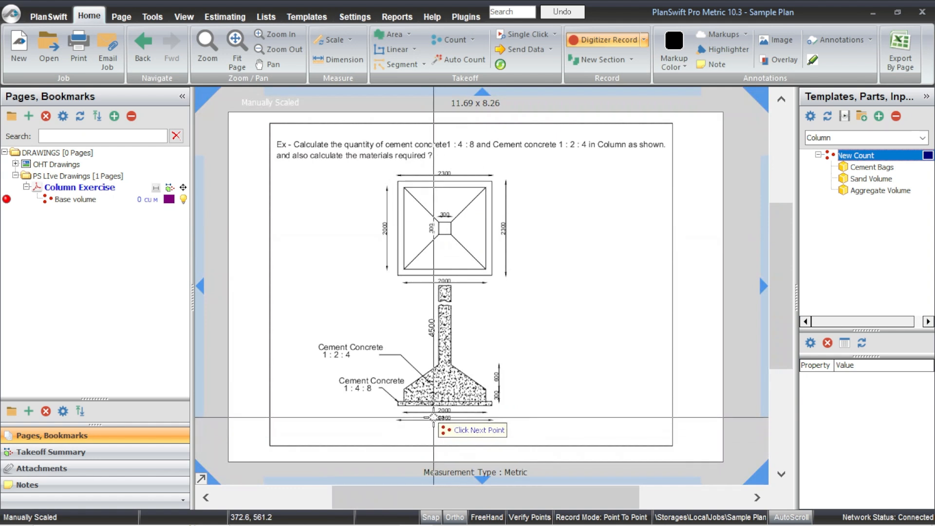
{"action": "scroll", "coordinate": [447, 468], "scroll_direction": "up", "scroll_amount": 4}
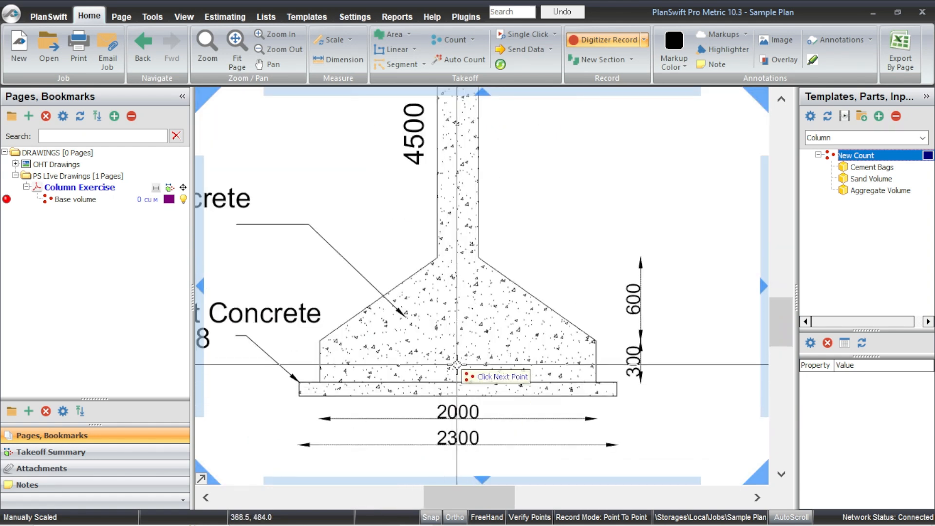
{"action": "left_click", "coordinate": [456, 363]}
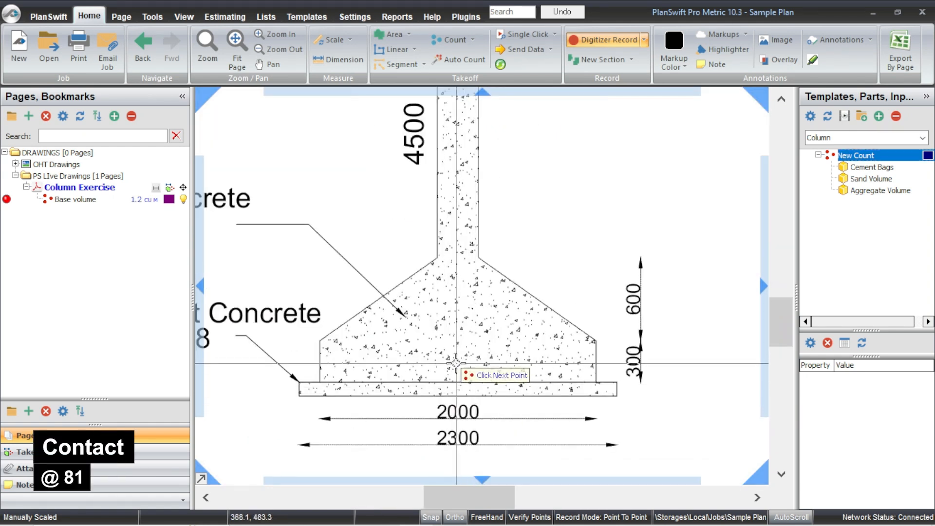
Stop recording the Base volume takeoff and show its material quantities in the takeoff summary.
{"action": "left_click", "coordinate": [34, 201]}
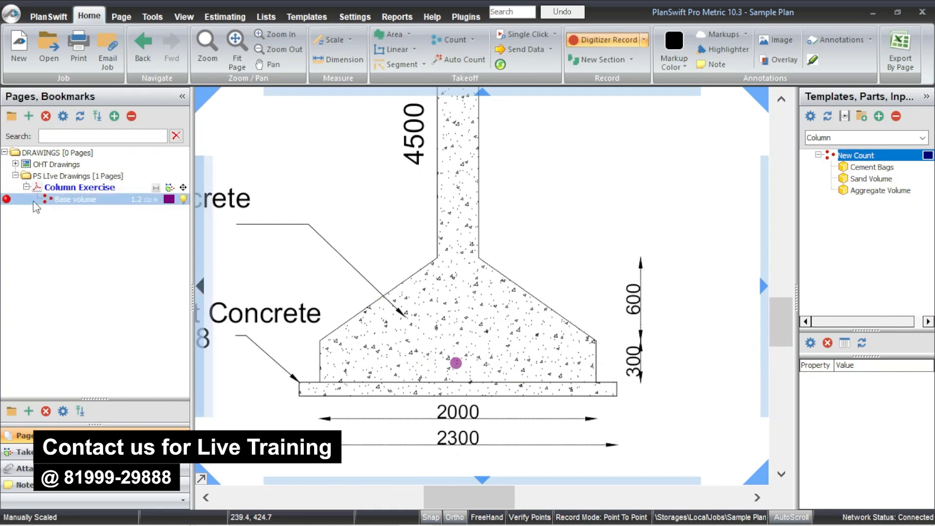
{"action": "left_click", "coordinate": [7, 199]}
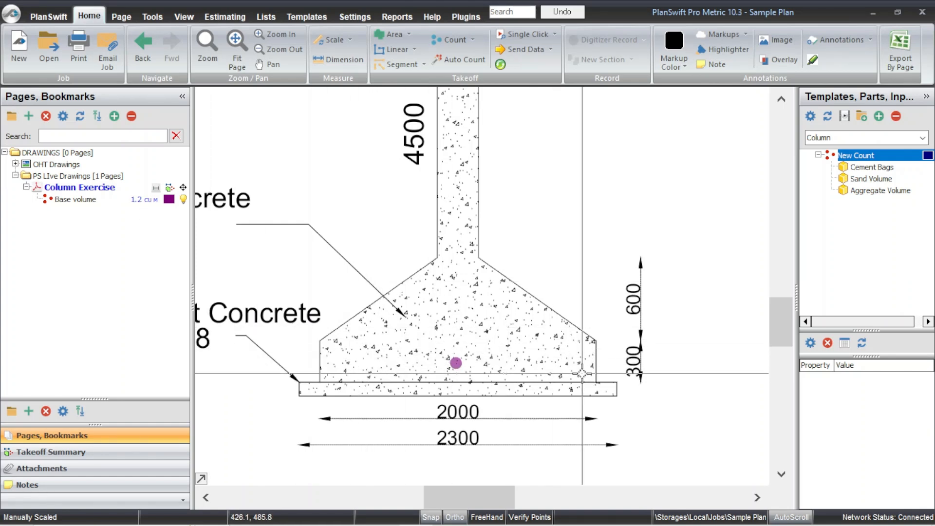
{"action": "left_click", "coordinate": [51, 453]}
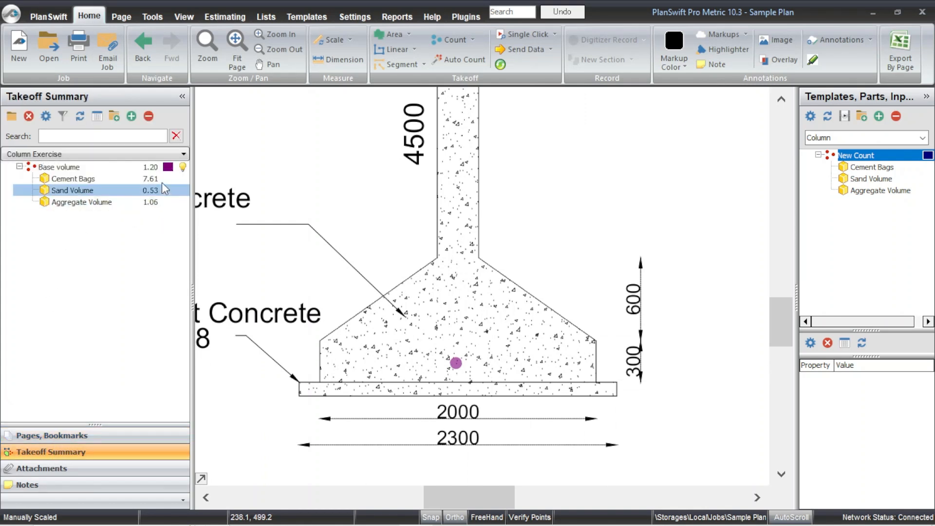
Review the Base volume total and its cement and sand quantities in the takeoff summary.
{"action": "left_click", "coordinate": [152, 172]}
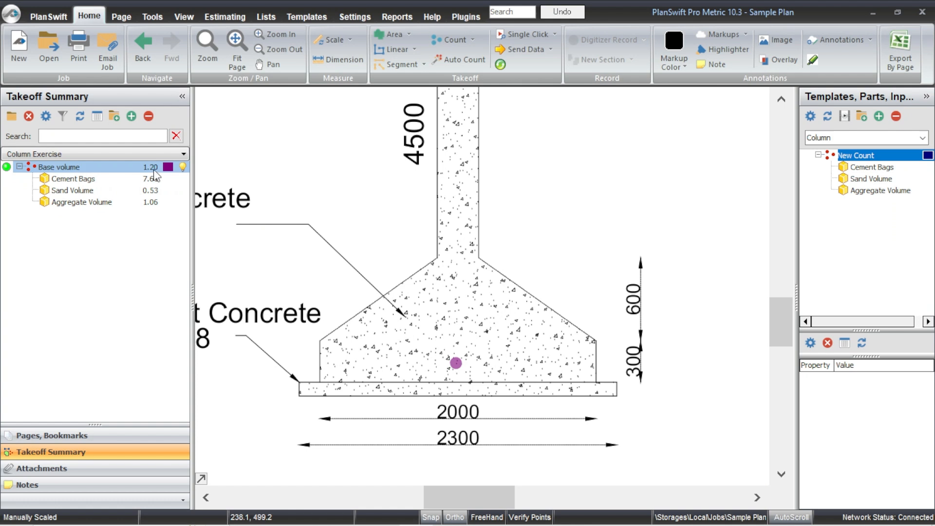
{"action": "left_click", "coordinate": [156, 178]}
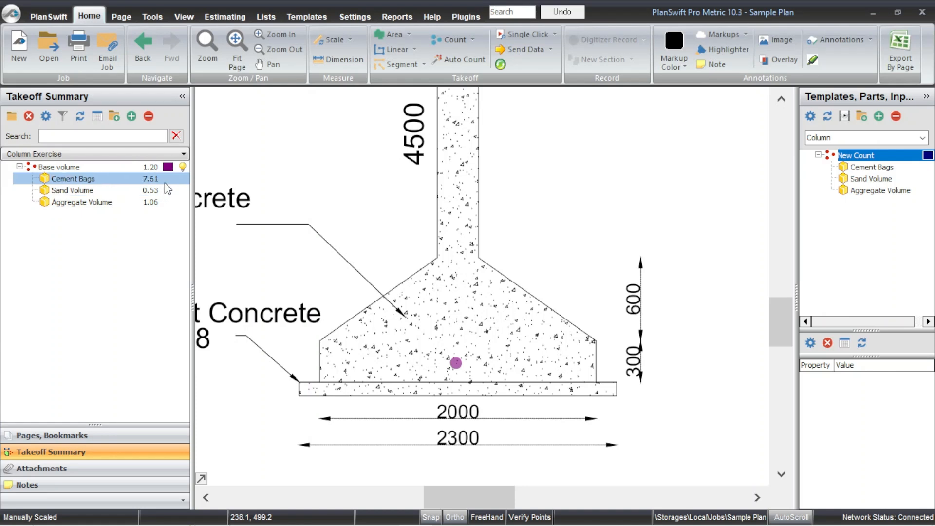
{"action": "left_click", "coordinate": [160, 190]}
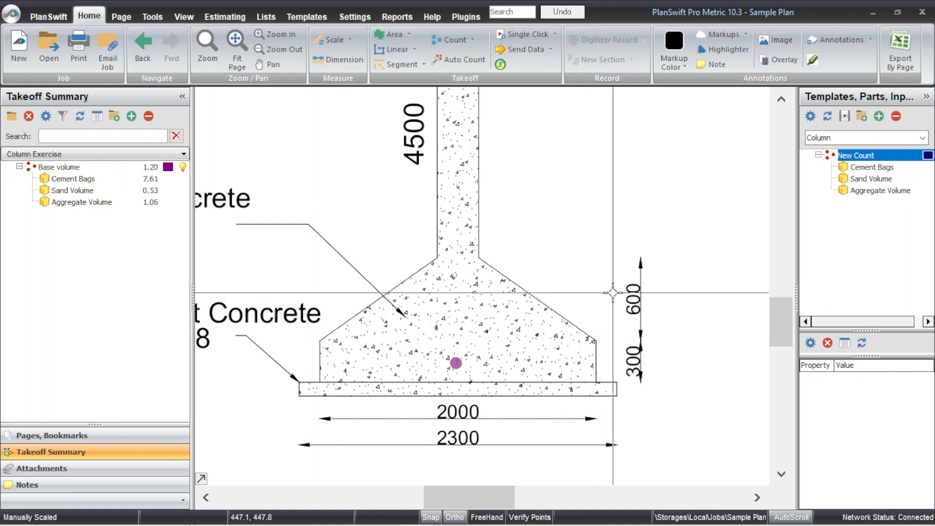
Start a new count takeoff from the Column template and name it Truncated Volume.
{"action": "left_click", "coordinate": [807, 156]}
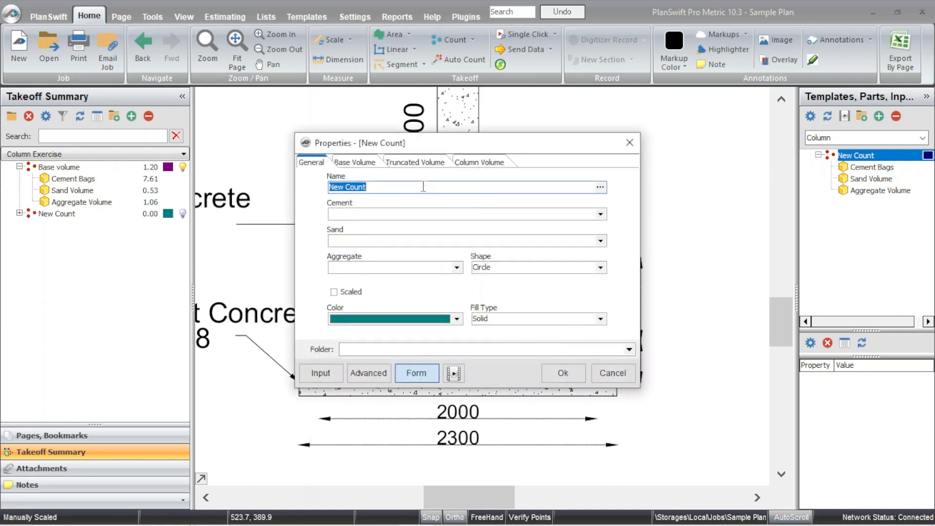
{"action": "mouse_move", "coordinate": [511, 149]}
{"action": "left_mouse_down"}
{"action": "mouse_move", "coordinate": [601, 149]}
{"action": "mouse_move", "coordinate": [801, 107]}
{"action": "left_mouse_up"}
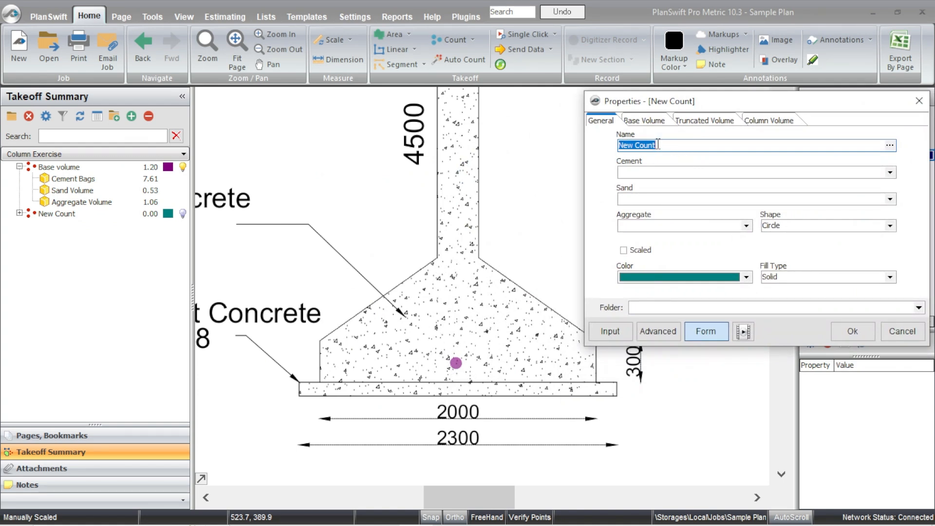
{"action": "type", "text": "Truncated Volume"}
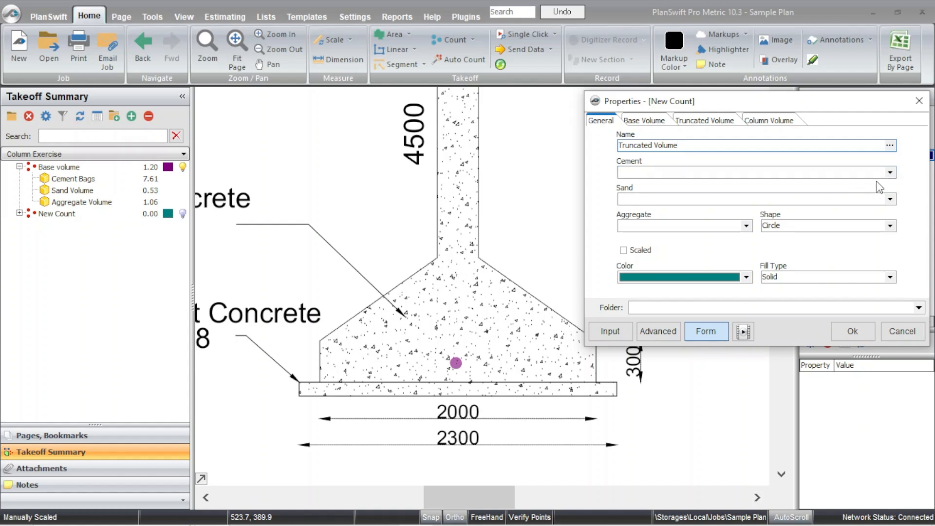
Set the Truncated Volume mix to 1 part cement, 2 parts sand and 4 parts aggregate.
{"action": "left_click", "coordinate": [890, 174]}
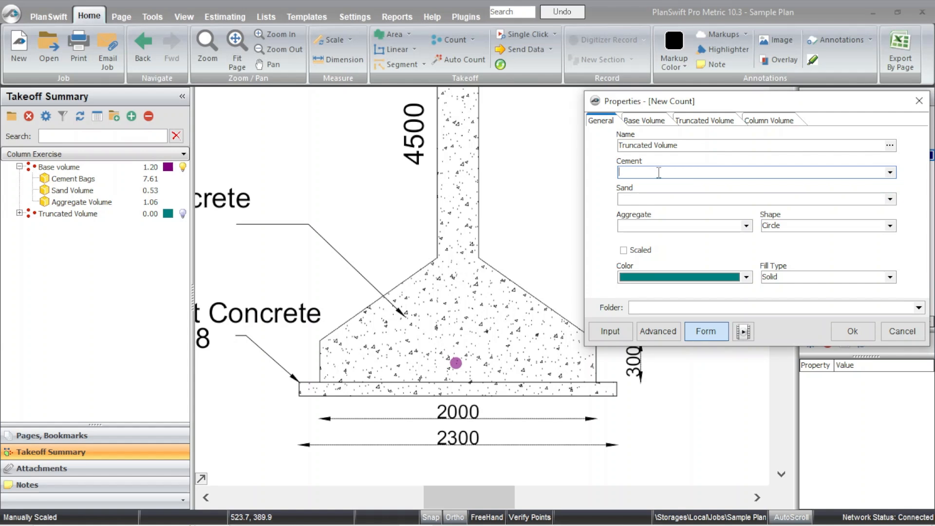
{"action": "type", "text": "1"}
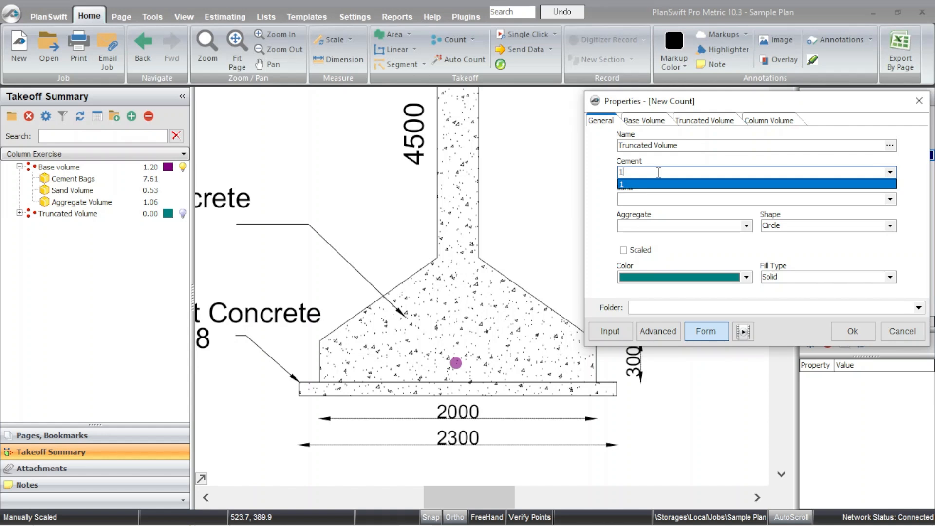
{"action": "left_click", "coordinate": [636, 201]}
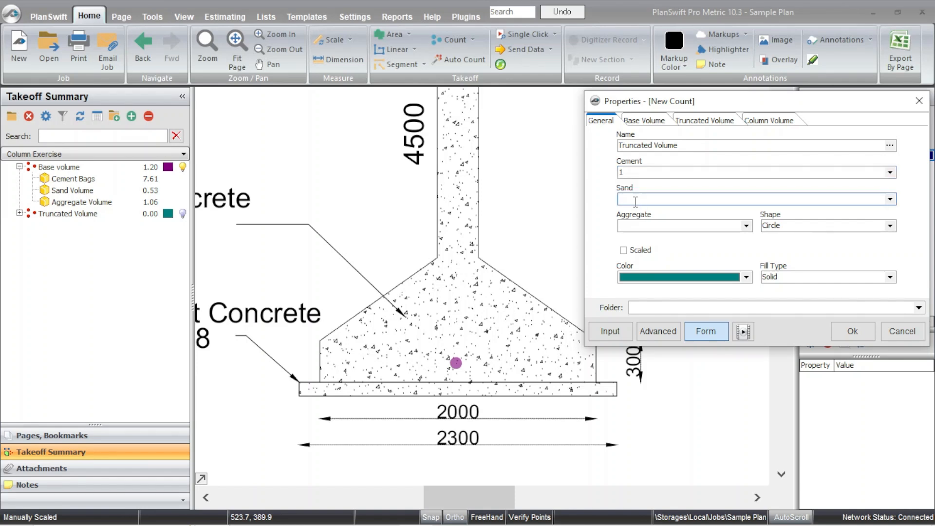
{"action": "type", "text": "2"}
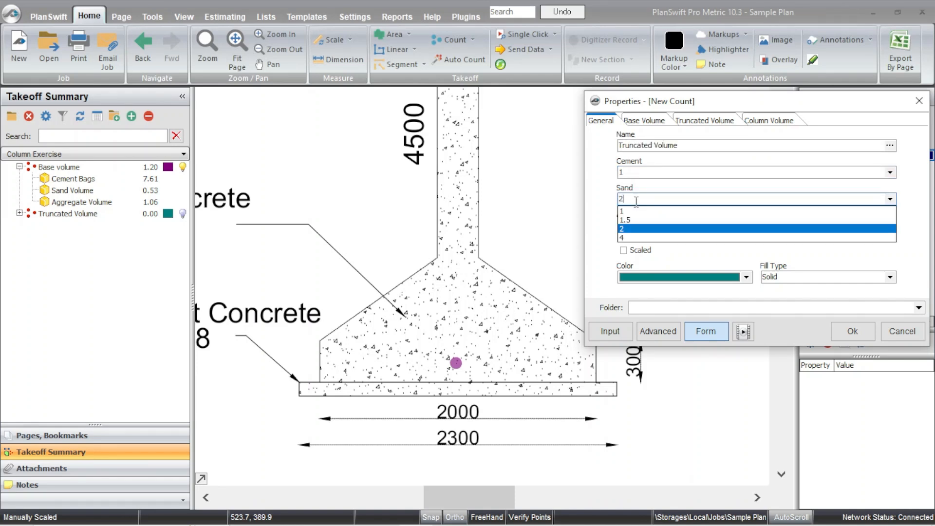
{"action": "left_click", "coordinate": [627, 229]}
{"action": "type", "text": "4"}
{"action": "left_click", "coordinate": [642, 256]}
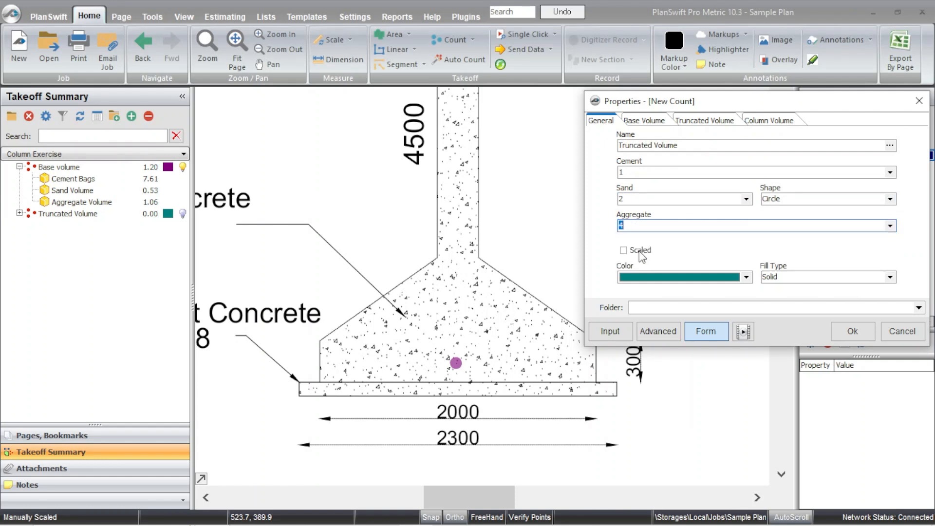
Set the truncated footing's bottom length and bottom width to 2 m each.
{"action": "left_click", "coordinate": [693, 122]}
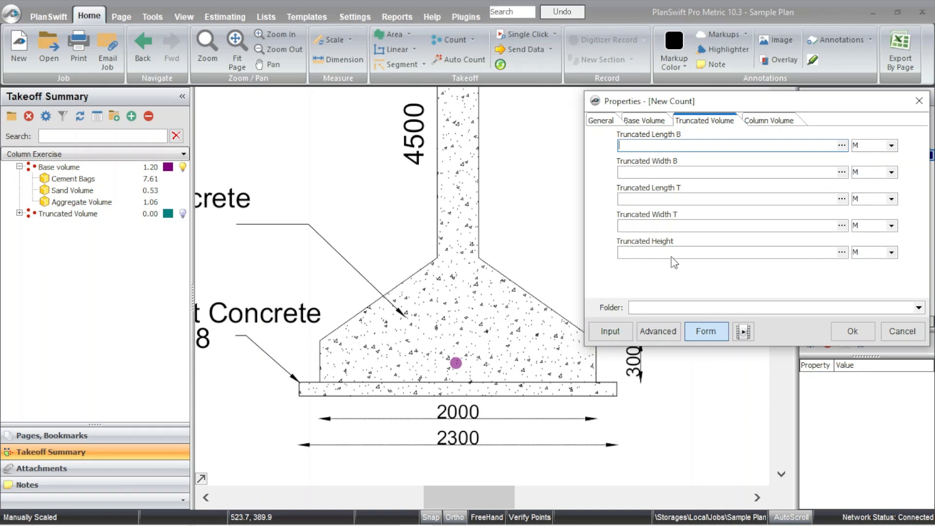
{"action": "type", "text": "2"}
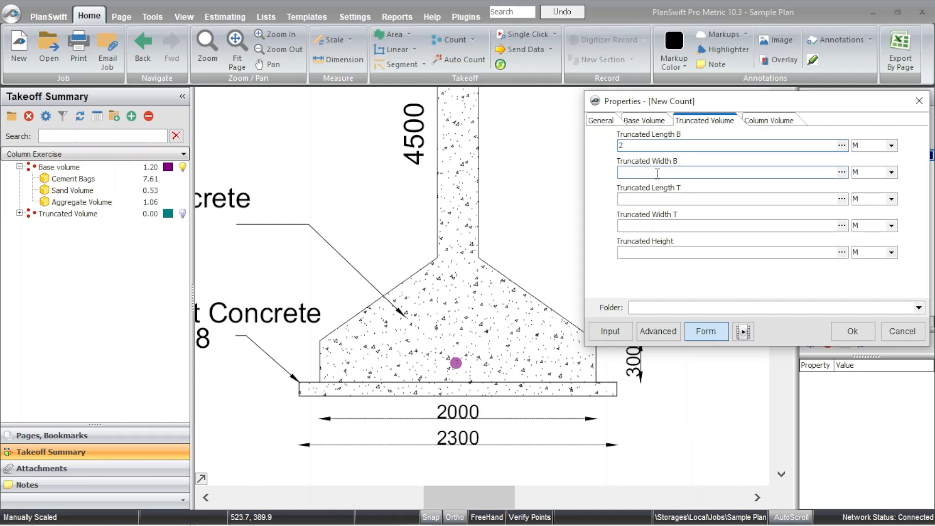
{"action": "left_click", "coordinate": [657, 173]}
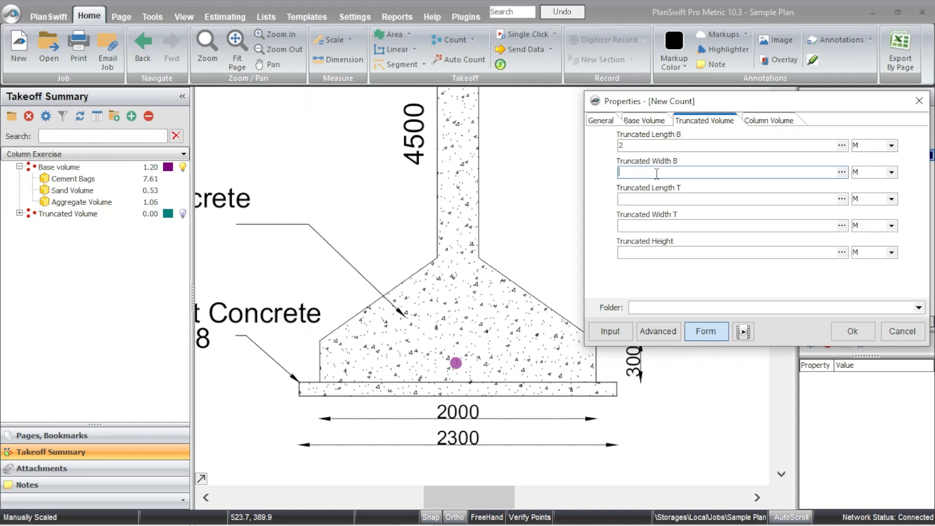
{"action": "type", "text": "2"}
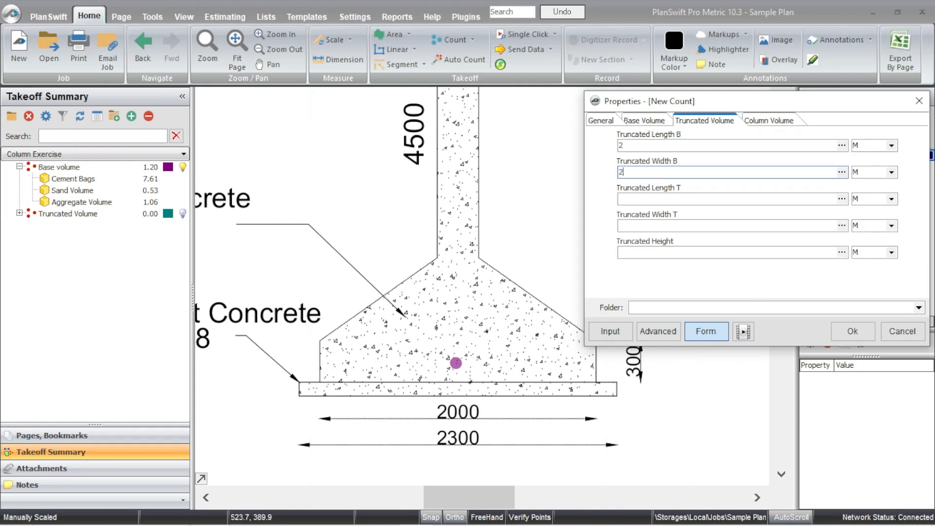
Set the truncated top length and width to 0.3 m each and the height to 0.6 m, and create the takeoff.
{"action": "left_click", "coordinate": [637, 202]}
{"action": "type", "text": "0.3"}
{"action": "left_click", "coordinate": [641, 226]}
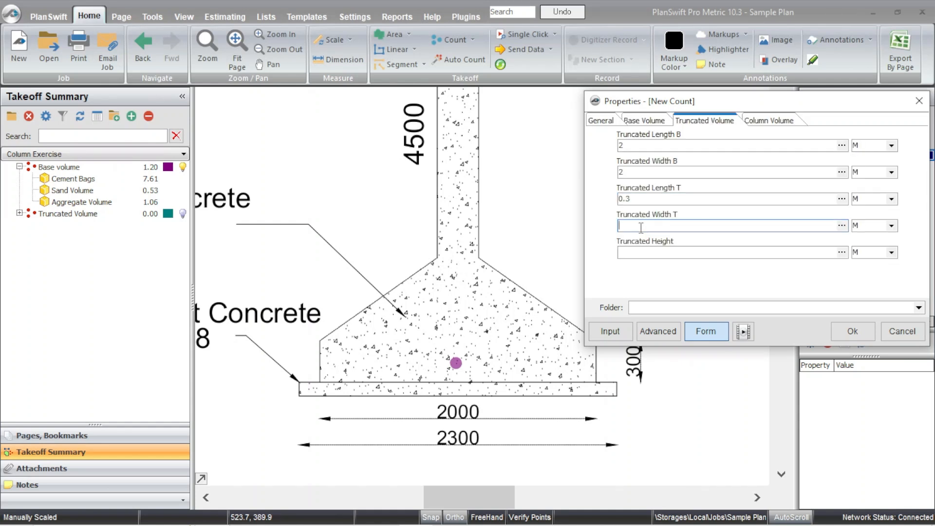
{"action": "type", "text": "0.3"}
{"action": "left_click", "coordinate": [644, 251]}
{"action": "type", "text": "0"}
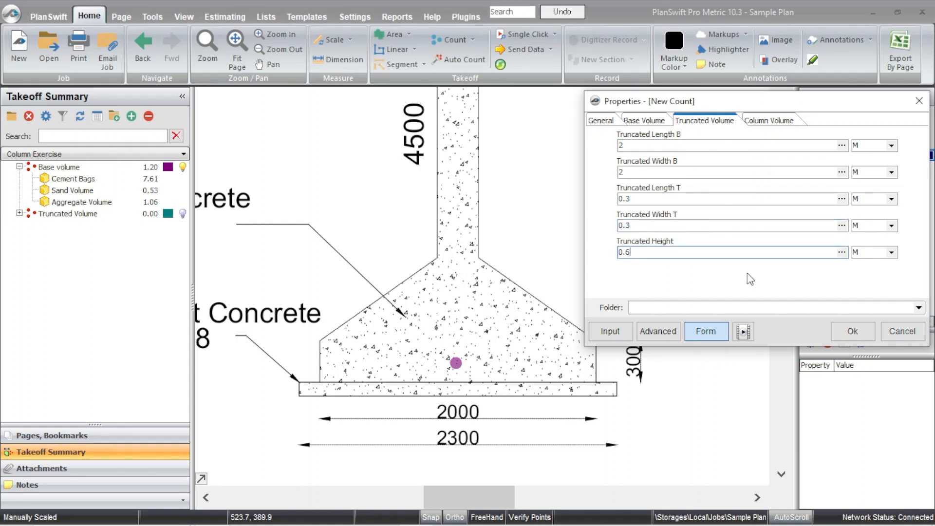
{"action": "type", "text": ".6"}
{"action": "left_click", "coordinate": [852, 332]}
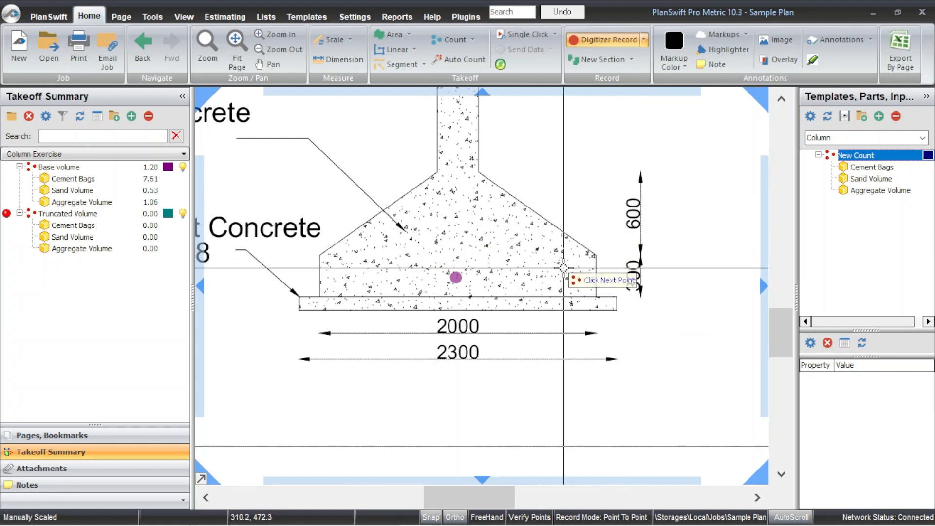
Place a Truncated Volume count point on the footing's sloped part in the section drawing and stop recording.
{"action": "scroll", "coordinate": [461, 180], "scroll_direction": "up", "scroll_amount": 2}
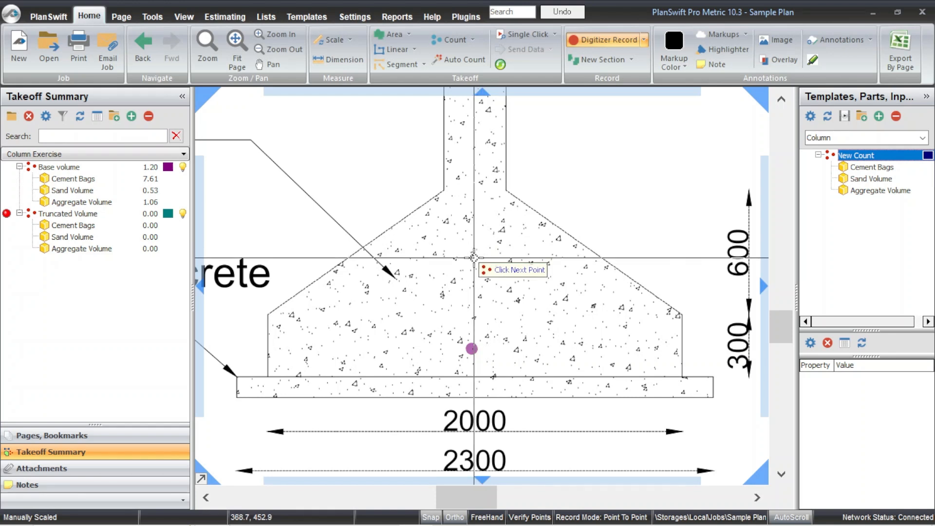
{"action": "left_click", "coordinate": [474, 257]}
{"action": "left_click", "coordinate": [6, 214]}
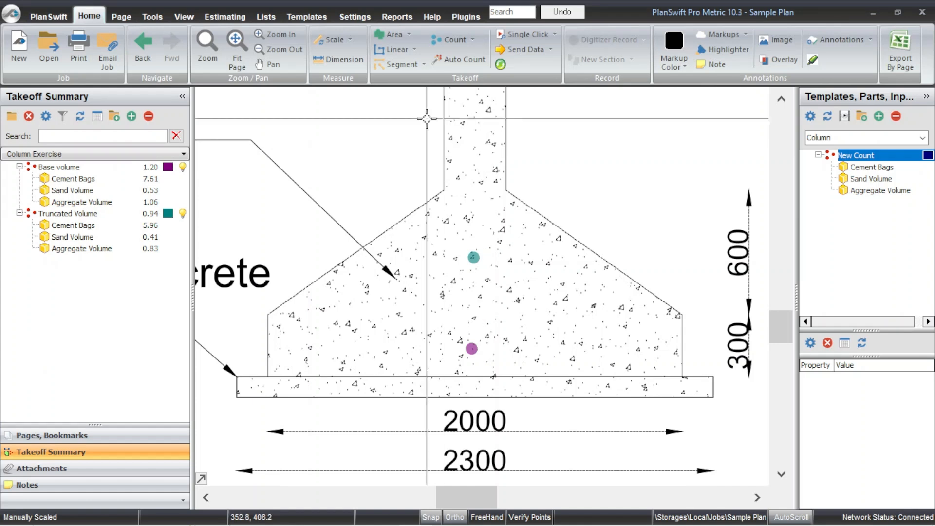
Start another count takeoff from the Column template and name it Colume Volume.
{"action": "double_click", "coordinate": [807, 156]}
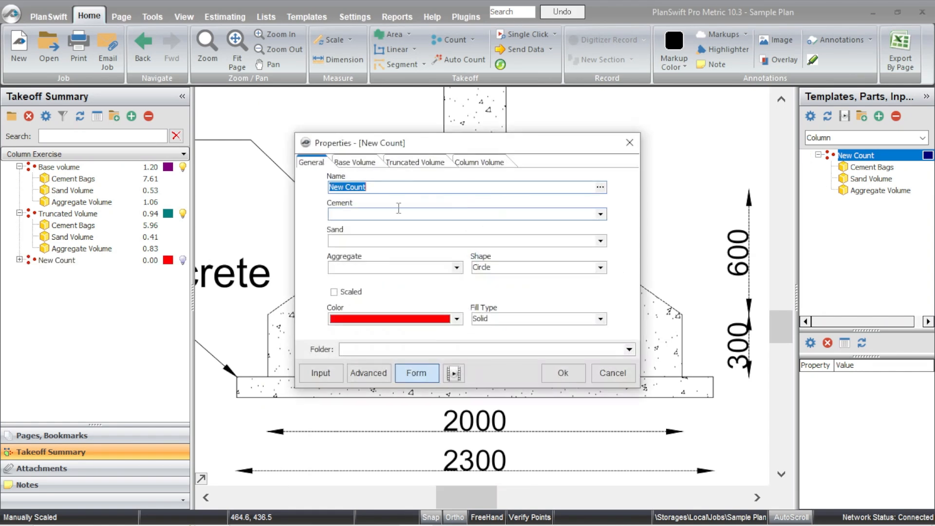
{"action": "type", "text": "Colume "}
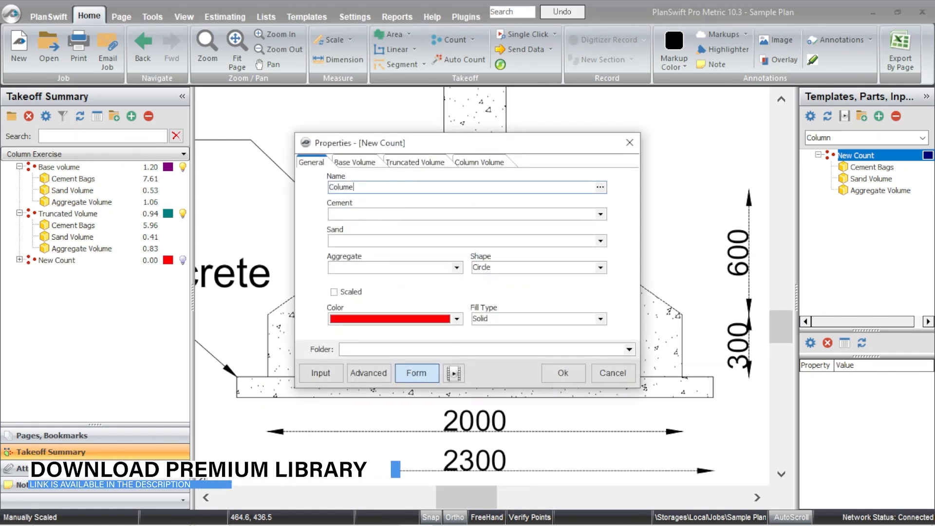
{"action": "type", "text": "Volm"}
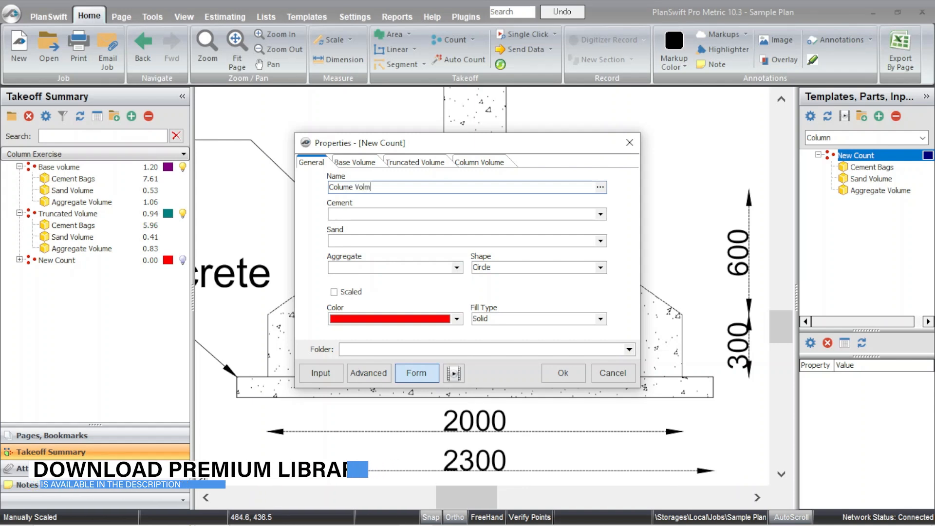
{"action": "key", "text": "BackSpace"}
{"action": "type", "text": "ume"}
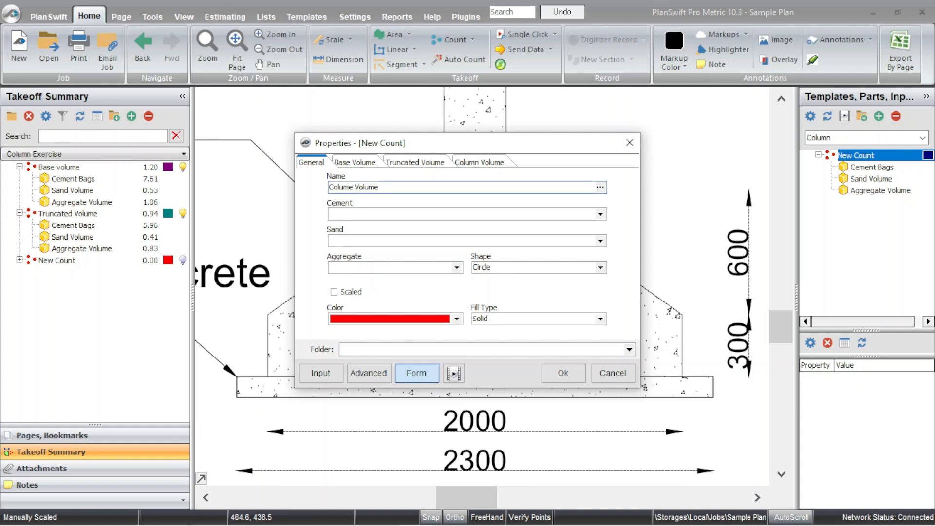
Set the Colume Volume mix to 1 part cement, 2 parts sand and 4 parts aggregate.
{"action": "left_click", "coordinate": [410, 213]}
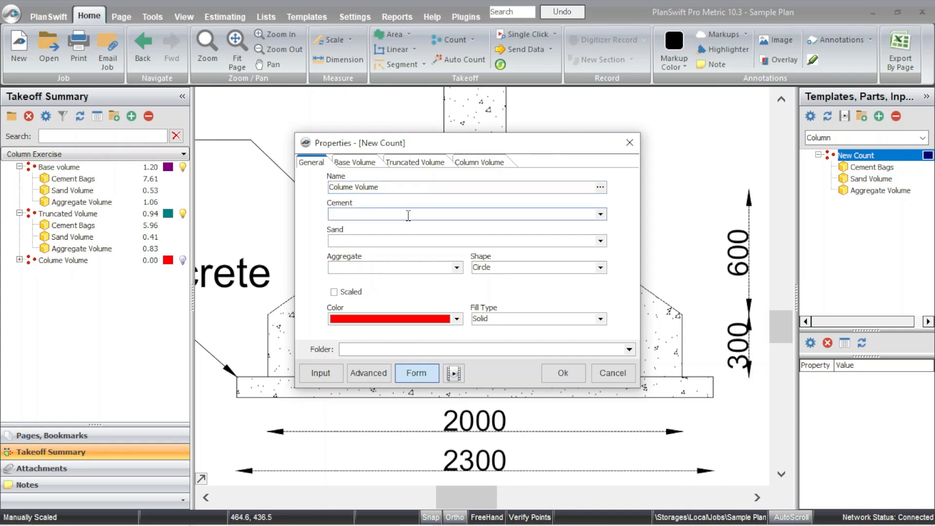
{"action": "type", "text": "1"}
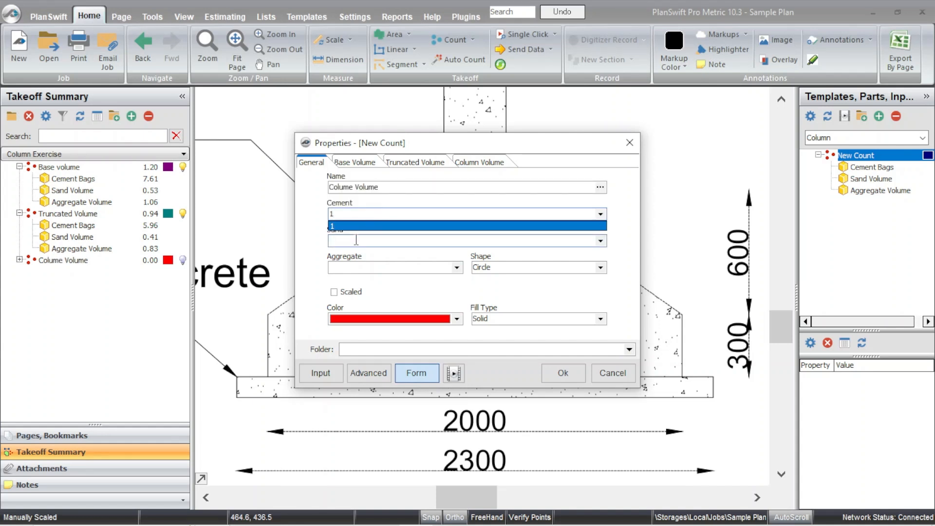
{"action": "left_click", "coordinate": [356, 240]}
{"action": "type", "text": "2"}
{"action": "left_click", "coordinate": [346, 273]}
{"action": "left_click", "coordinate": [346, 269]}
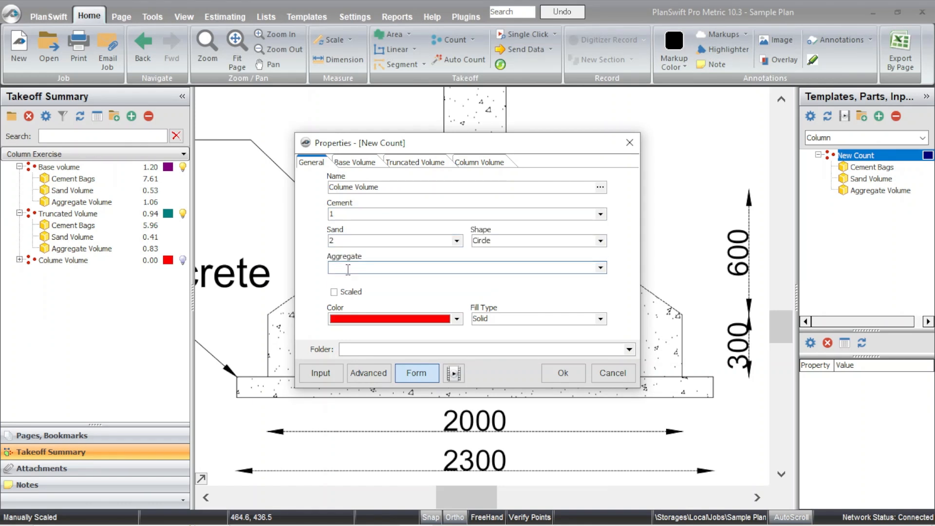
{"action": "type", "text": "4"}
{"action": "left_click", "coordinate": [346, 298]}
Set the column length to 0.3, width to 0.3 and height to 4.5, and create the takeoff.
{"action": "left_click", "coordinate": [483, 163]}
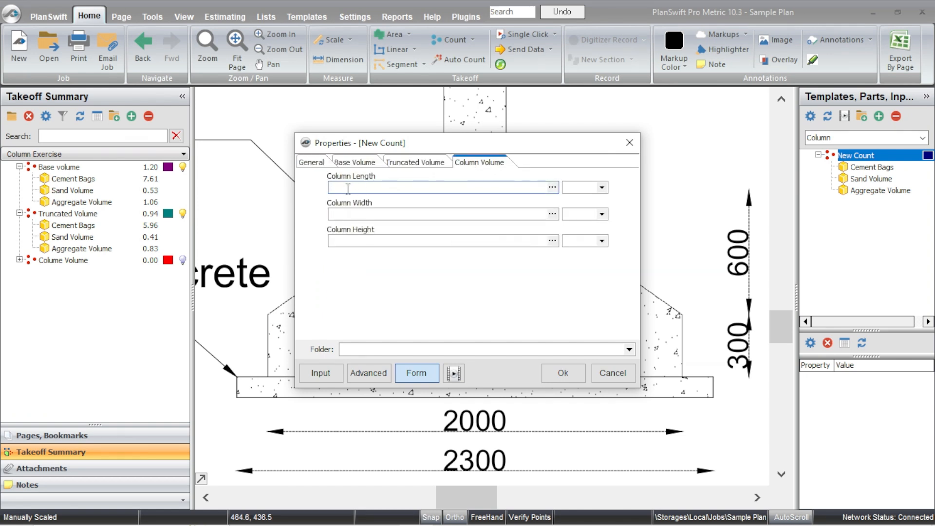
{"action": "type", "text": "0.3"}
{"action": "left_click", "coordinate": [351, 215]}
{"action": "type", "text": "0"}
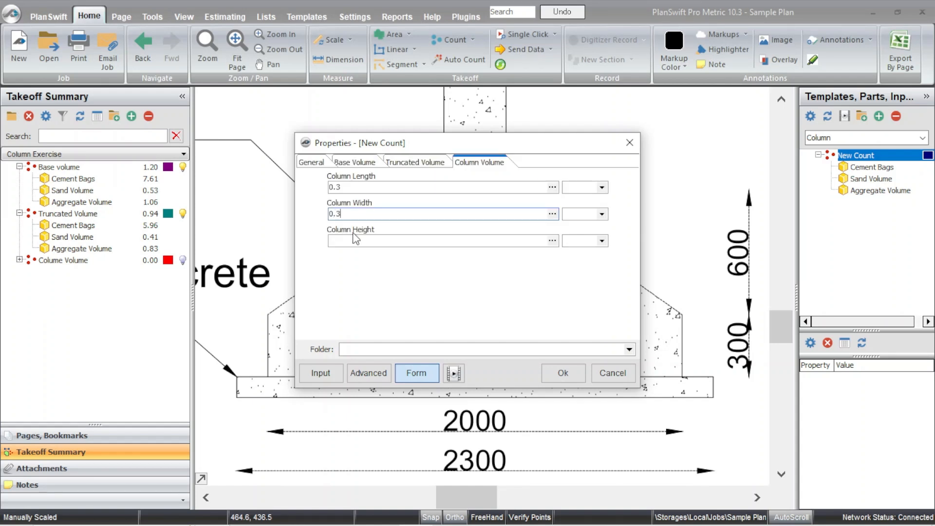
{"action": "left_click", "coordinate": [344, 239]}
{"action": "type", "text": "4.5"}
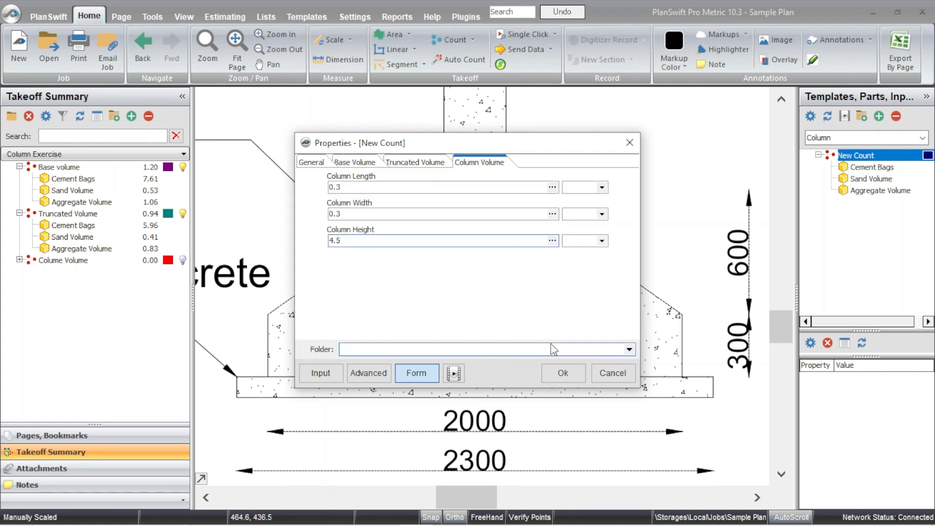
{"action": "left_click", "coordinate": [560, 374]}
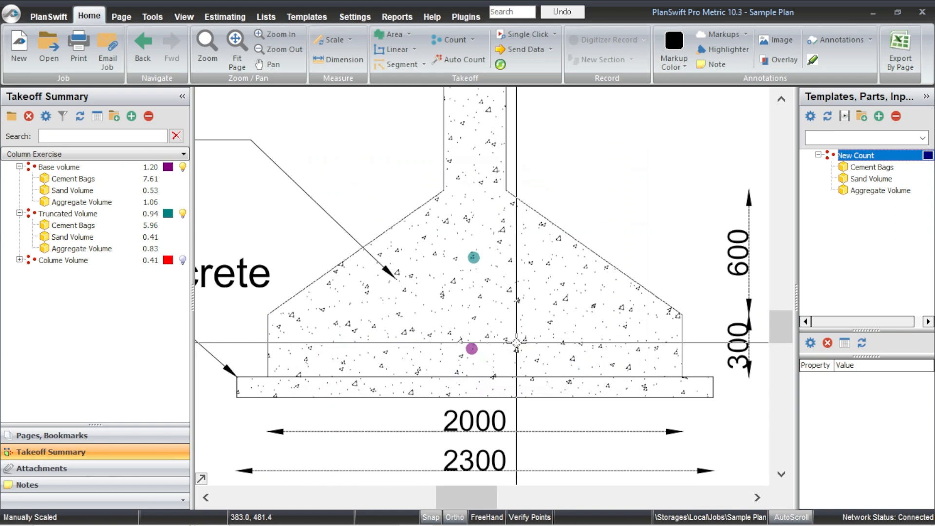
Place a Colume Volume count point on the column shaft in the section drawing and stop recording.
{"action": "scroll", "coordinate": [521, 277], "scroll_direction": "down", "scroll_amount": 4}
{"action": "scroll", "coordinate": [530, 215], "scroll_direction": "up", "scroll_amount": 1}
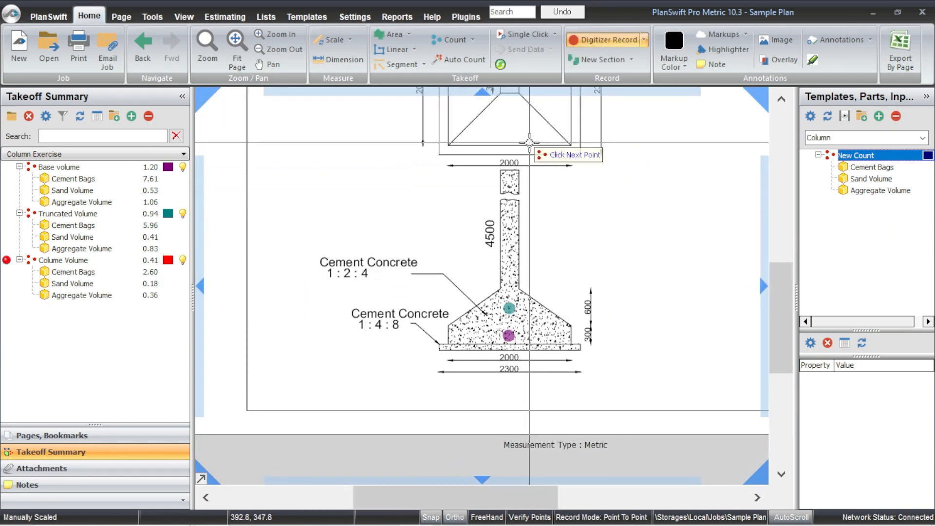
{"action": "scroll", "coordinate": [530, 143], "scroll_direction": "down", "scroll_amount": 3}
{"action": "scroll", "coordinate": [533, 148], "scroll_direction": "up", "scroll_amount": 5}
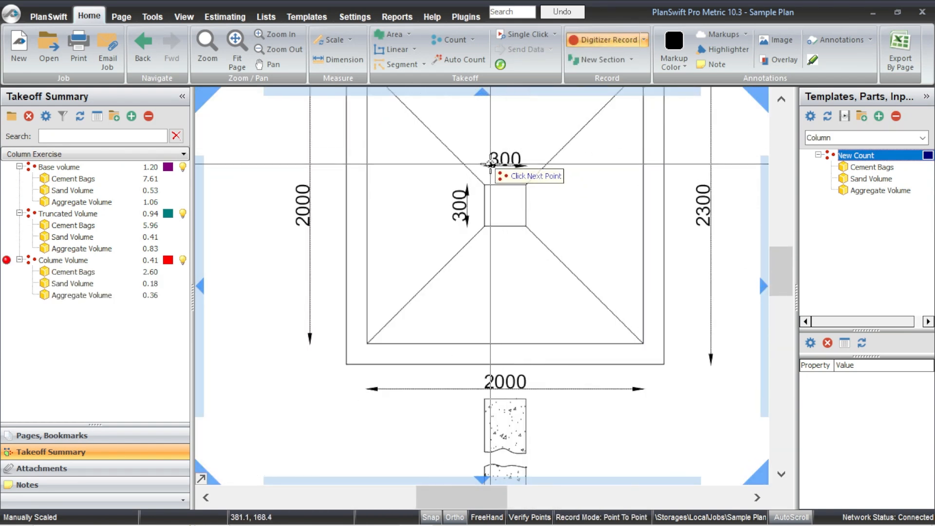
{"action": "scroll", "coordinate": [484, 168], "scroll_direction": "down", "scroll_amount": 3}
{"action": "scroll", "coordinate": [482, 307], "scroll_direction": "up", "scroll_amount": 4}
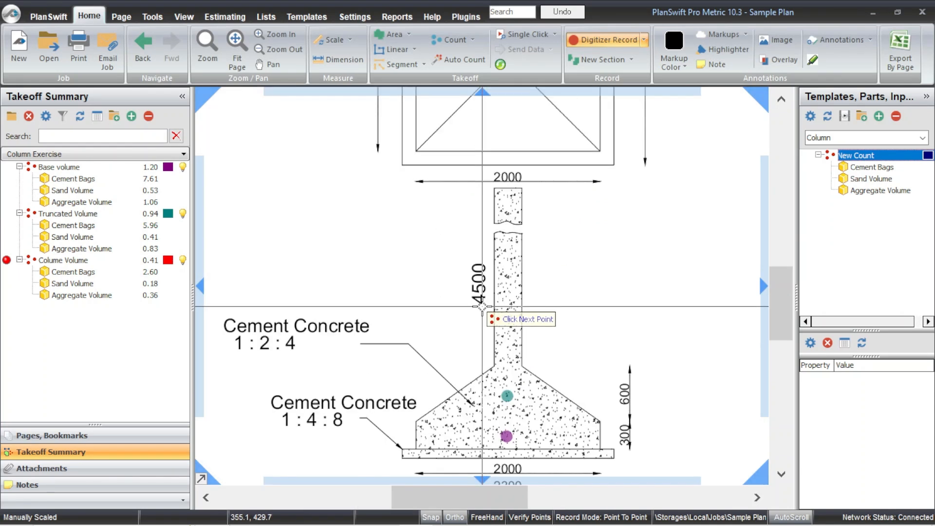
{"action": "scroll", "coordinate": [501, 262], "scroll_direction": "up", "scroll_amount": 2}
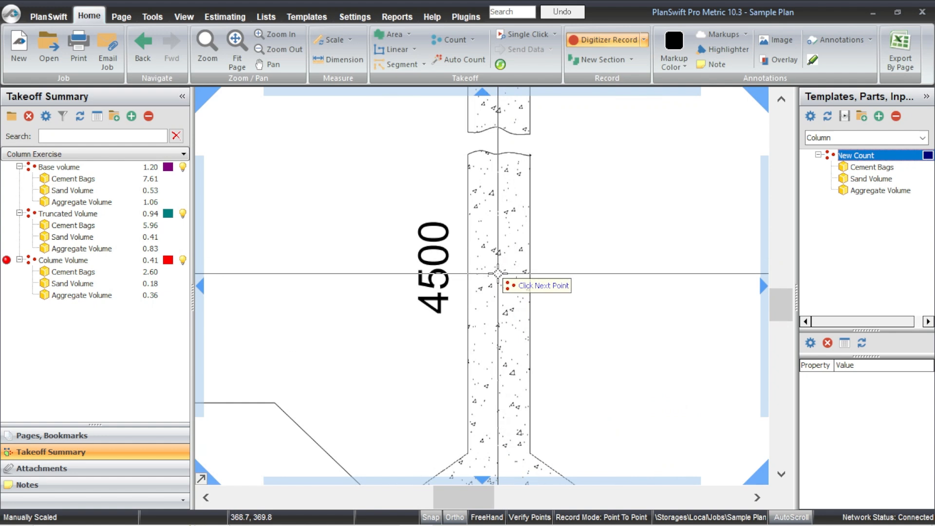
{"action": "left_click", "coordinate": [498, 274]}
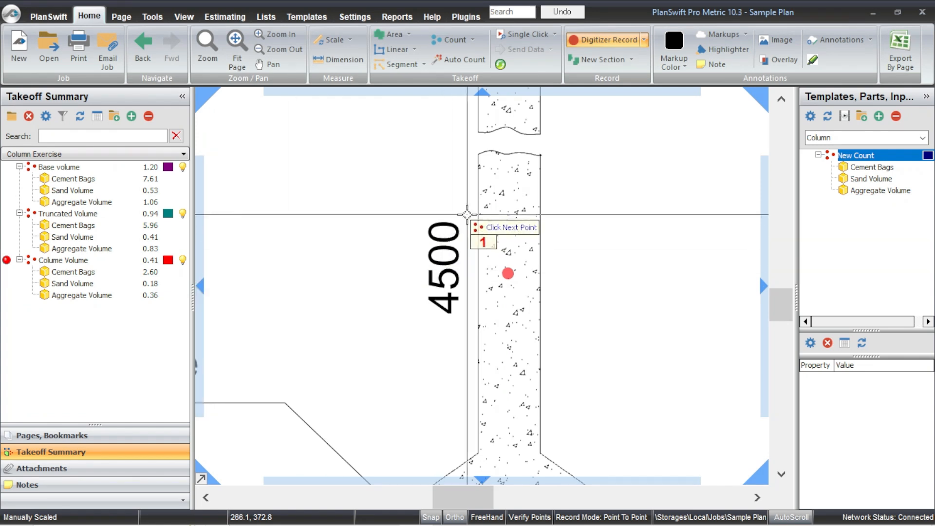
{"action": "scroll", "coordinate": [480, 229], "scroll_direction": "down", "scroll_amount": 3}
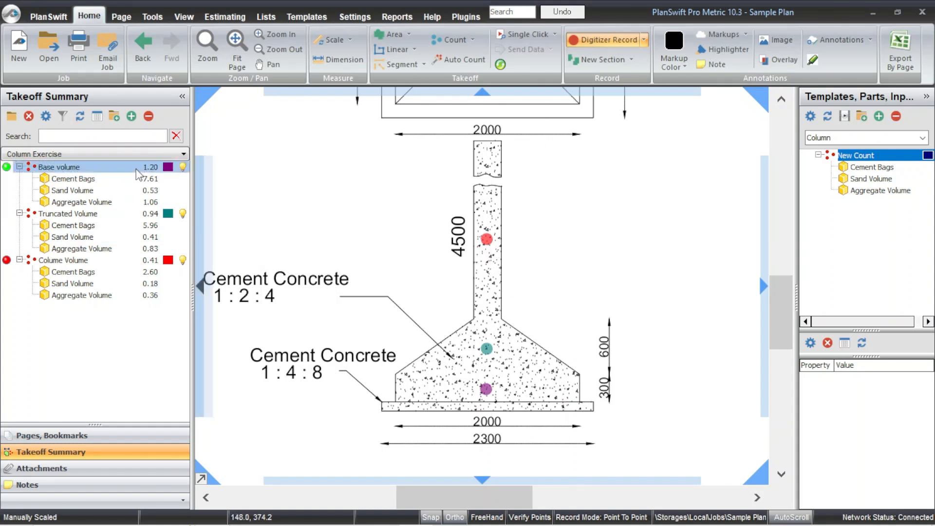
{"action": "left_click", "coordinate": [131, 297]}
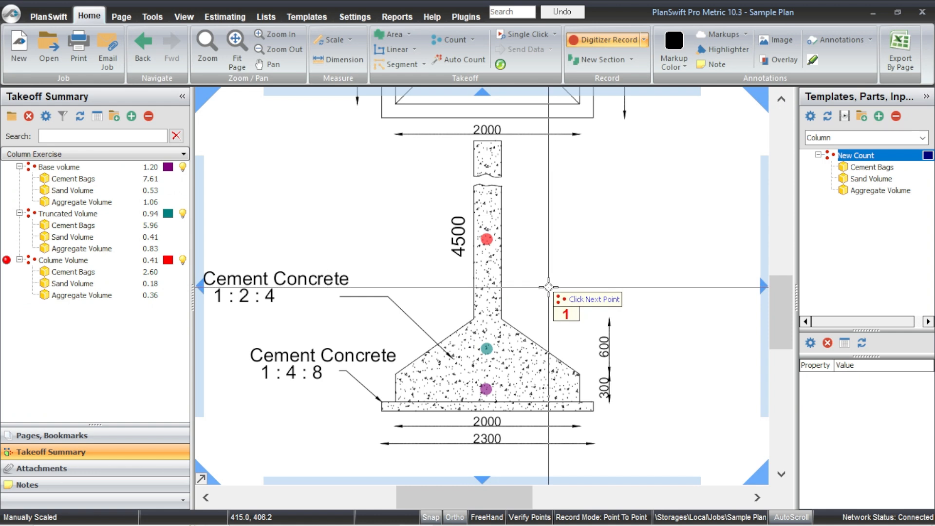
{"action": "left_click", "coordinate": [60, 275]}
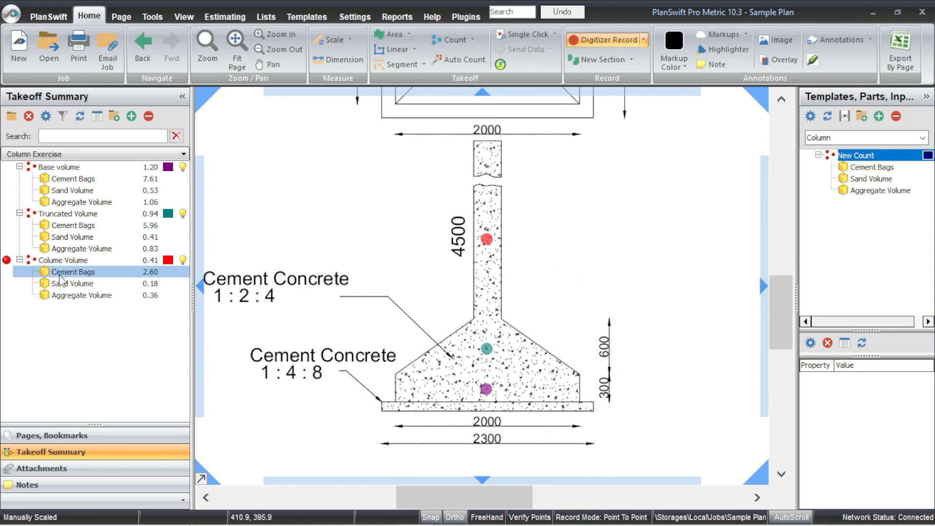
{"action": "left_click", "coordinate": [6, 263]}
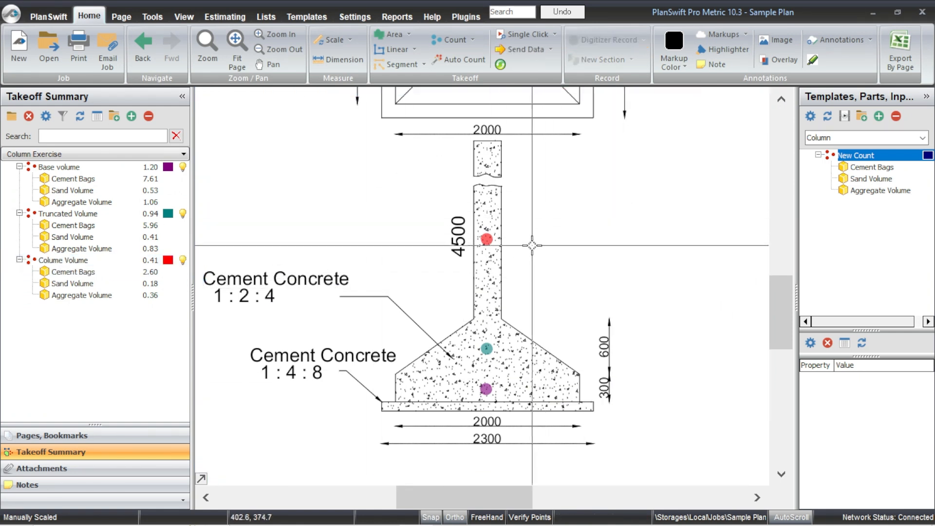
Start another count takeoff from the Column template and name it Footing Volume.
{"action": "left_click", "coordinate": [807, 153]}
{"action": "left_click_drag", "start_coordinate": [373, 190], "coordinate": [321, 184]}
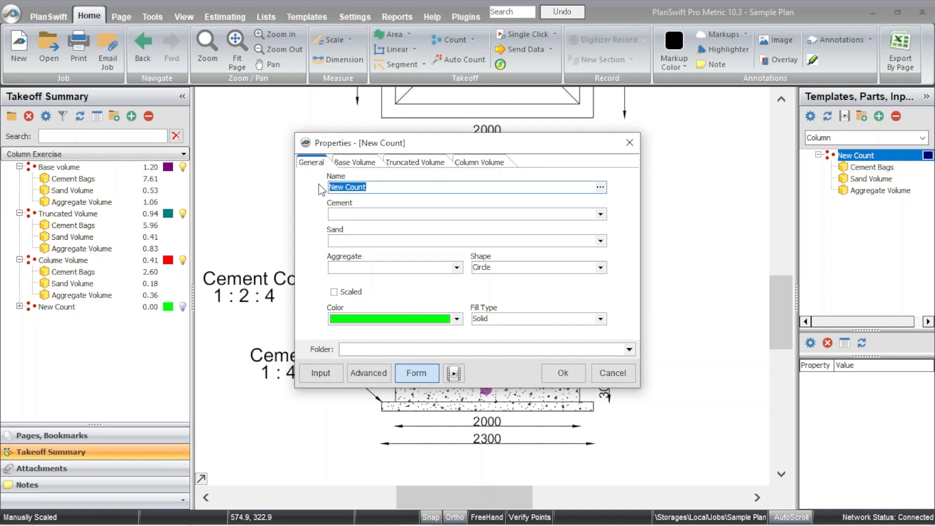
{"action": "type", "text": "Footing Volume"}
Set the Footing Volume mix to 1 part cement, 2 parts sand and 4 parts aggregate.
{"action": "left_click", "coordinate": [348, 215]}
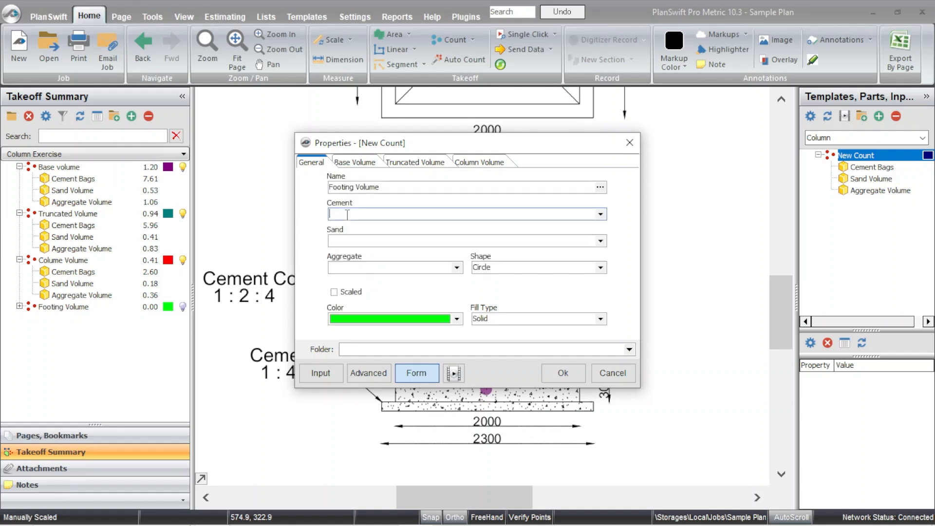
{"action": "type", "text": "1"}
{"action": "left_click", "coordinate": [345, 240]}
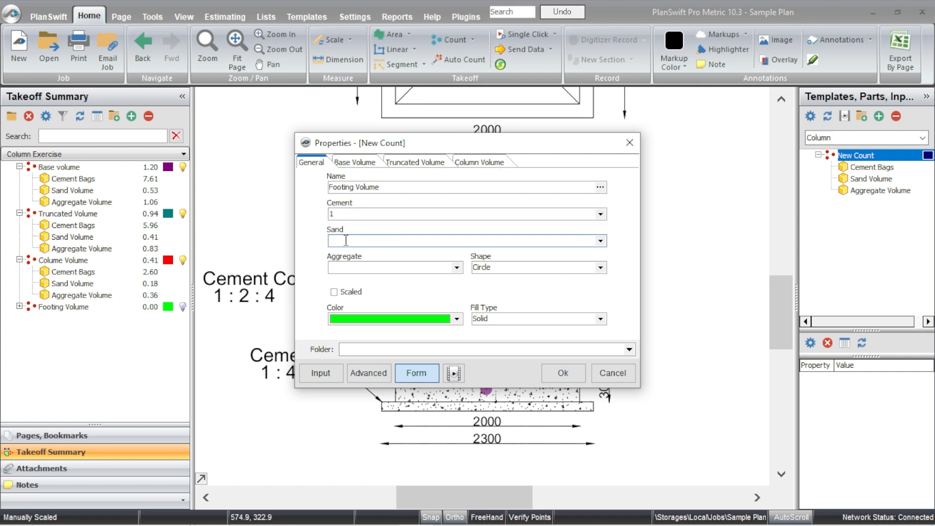
{"action": "type", "text": "2"}
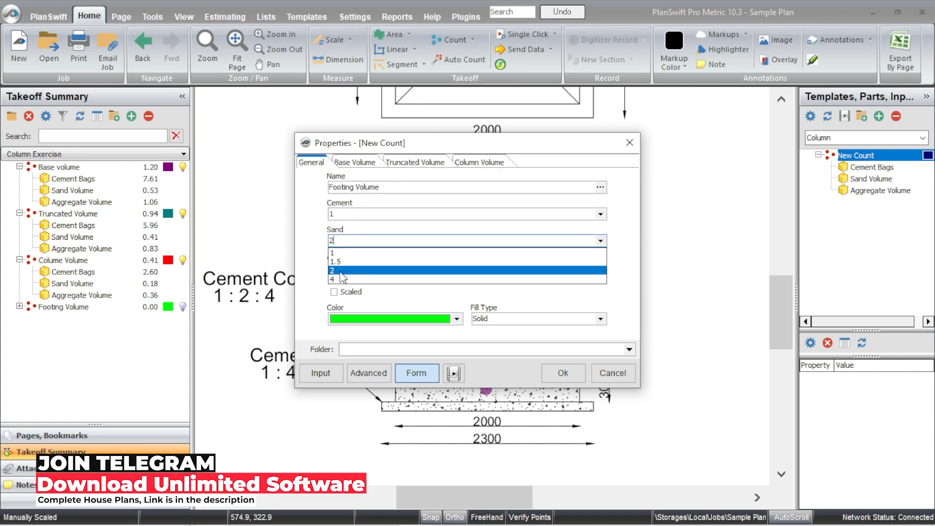
{"action": "left_click", "coordinate": [342, 273]}
{"action": "left_click", "coordinate": [342, 272]}
{"action": "type", "text": "4"}
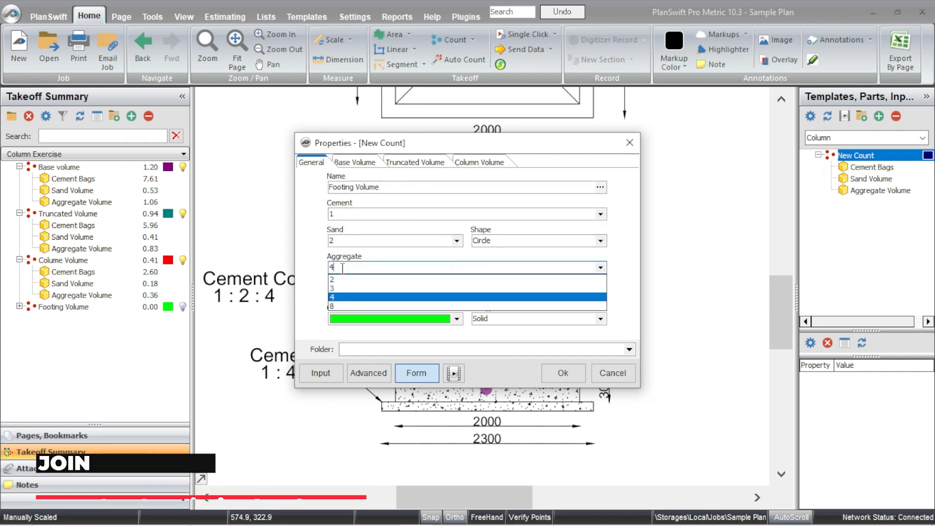
{"action": "left_click", "coordinate": [346, 298]}
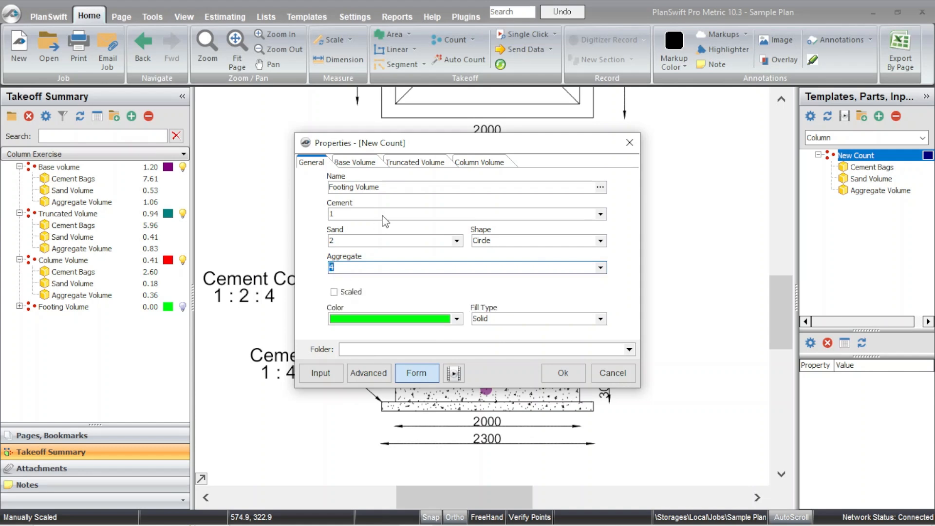
Set the Footing Volume's base length to 2 m, base width to 2 m and base height to 0.3 m.
{"action": "left_click", "coordinate": [366, 165]}
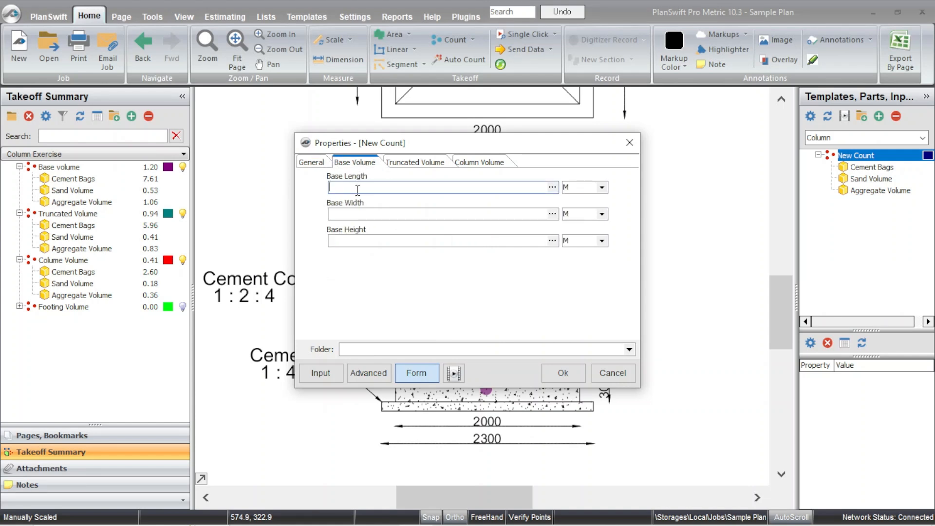
{"action": "type", "text": "2"}
{"action": "left_click", "coordinate": [351, 215]}
{"action": "type", "text": "2"}
{"action": "left_click", "coordinate": [355, 241]}
{"action": "left_click", "coordinate": [354, 240]}
{"action": "type", "text": "0.3"}
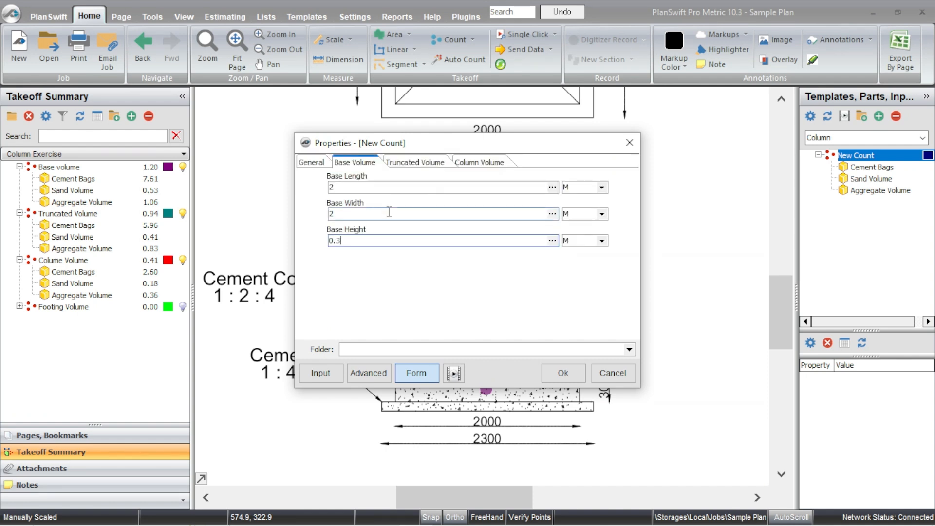
Set the truncated part's bottom length and width to 2 m, top length and width to 0.3 m, and height to 0.6 m.
{"action": "left_click", "coordinate": [415, 162]}
{"action": "left_click", "coordinate": [367, 188]}
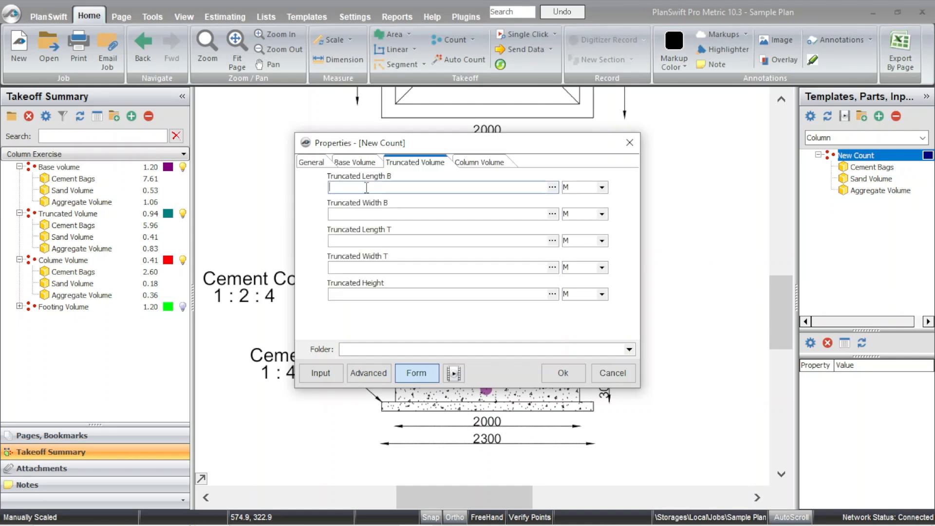
{"action": "type", "text": "2"}
{"action": "left_click", "coordinate": [356, 214]}
{"action": "left_click", "coordinate": [347, 241]}
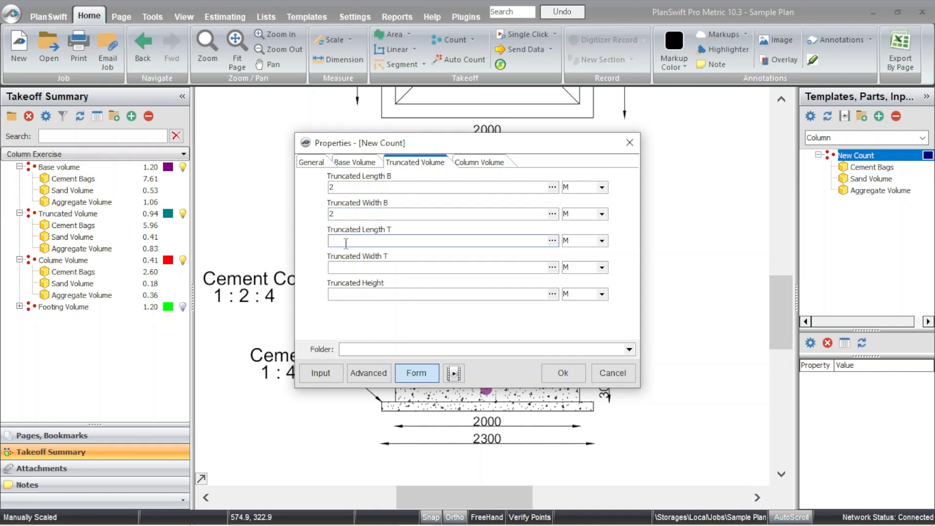
{"action": "left_click", "coordinate": [346, 266]}
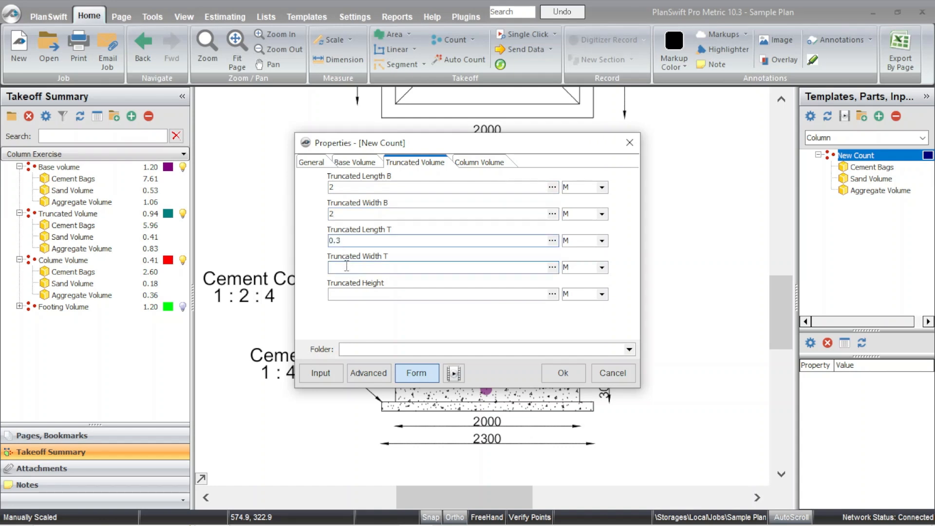
{"action": "left_click", "coordinate": [339, 295]}
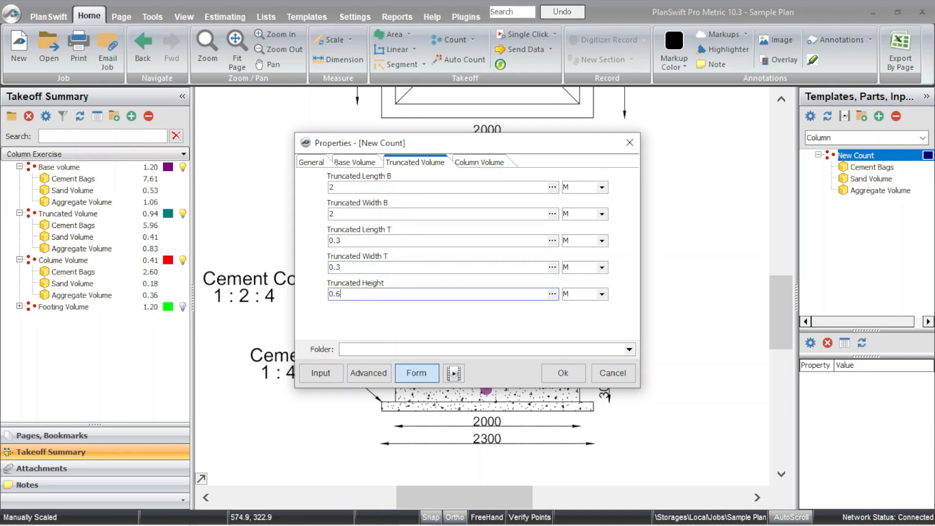
Set the Footing Volume's column length to 0.3, column width to 0.3 and column height to 4.5.
{"action": "left_click", "coordinate": [470, 163]}
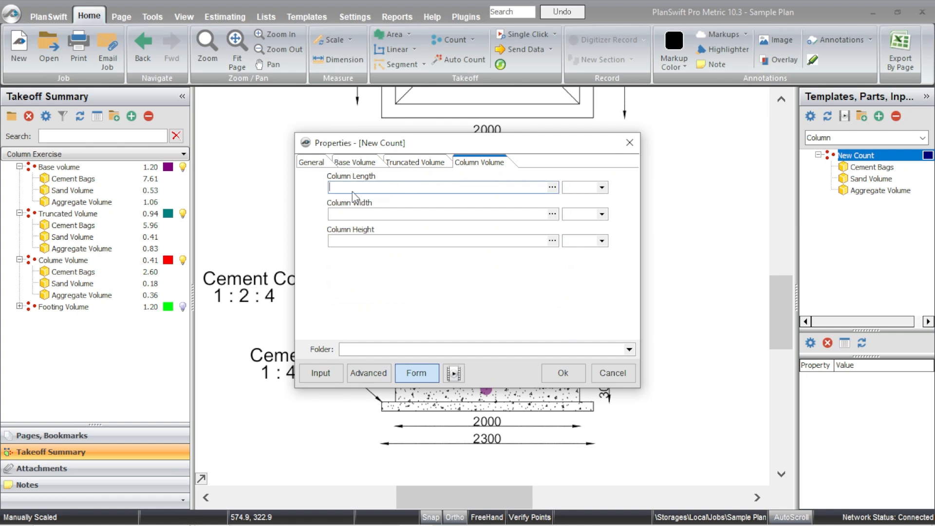
{"action": "left_click", "coordinate": [355, 214]}
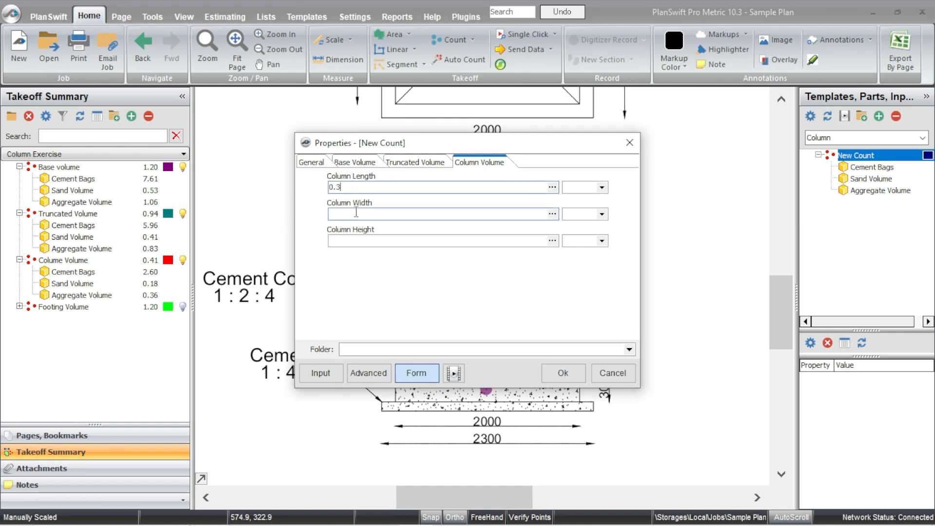
{"action": "type", "text": "0.3"}
{"action": "left_click", "coordinate": [361, 240]}
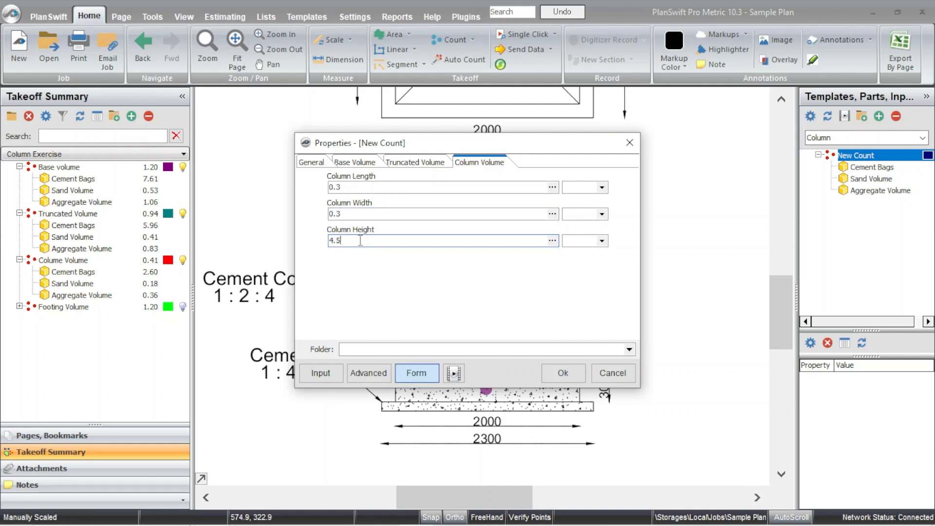
Change the Footing Volume marker shape to Square and create the takeoff.
{"action": "left_click", "coordinate": [312, 164]}
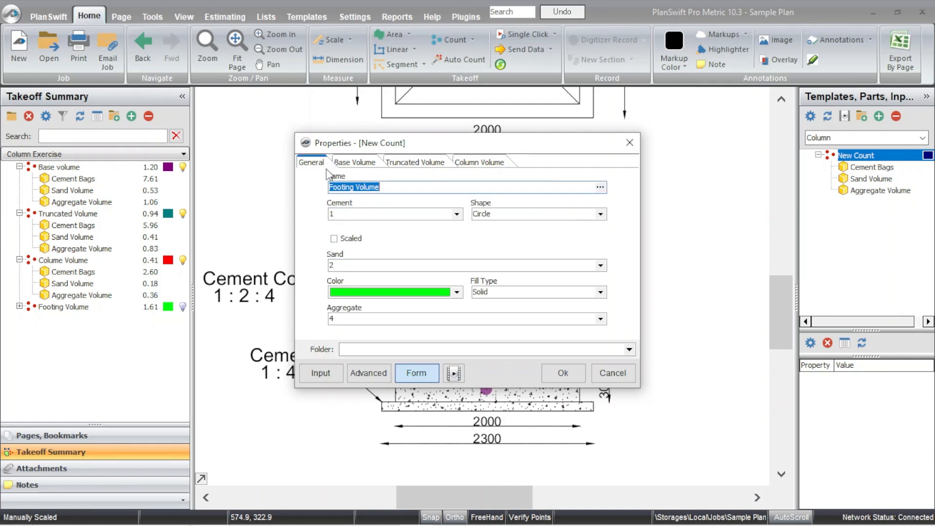
{"action": "left_click", "coordinate": [601, 215]}
{"action": "left_click", "coordinate": [506, 239]}
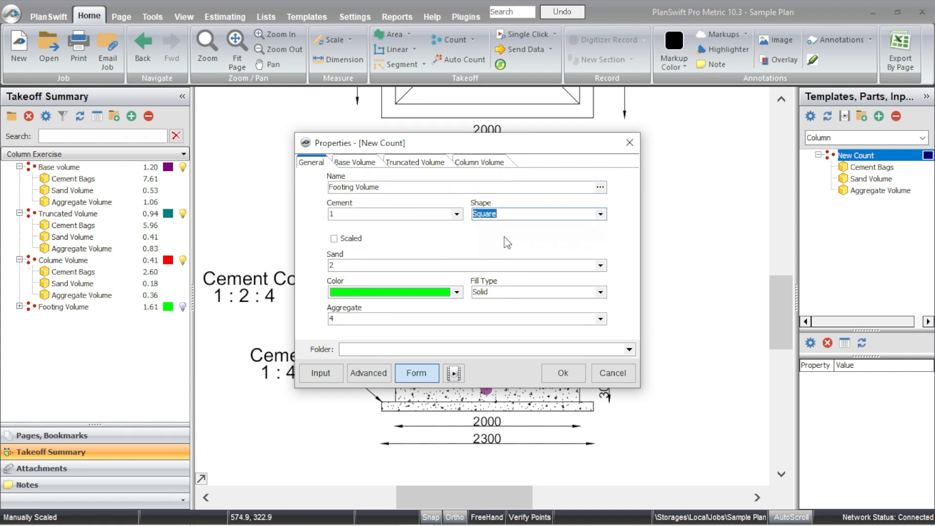
{"action": "left_click", "coordinate": [563, 373]}
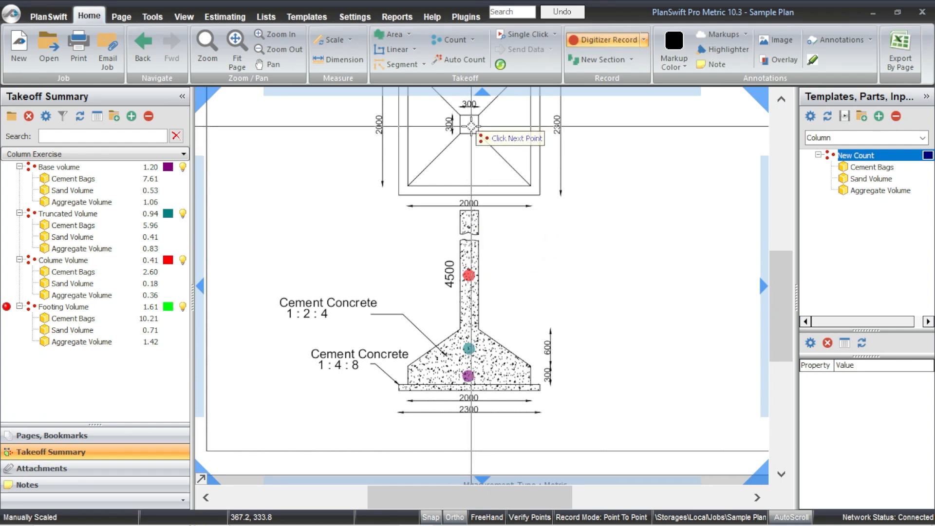
Place a Footing Volume count point in the column square at the centre of the plan view and stop recording.
{"action": "scroll", "coordinate": [495, 216], "scroll_direction": "down", "scroll_amount": 1}
{"action": "scroll", "coordinate": [477, 159], "scroll_direction": "up", "scroll_amount": 3}
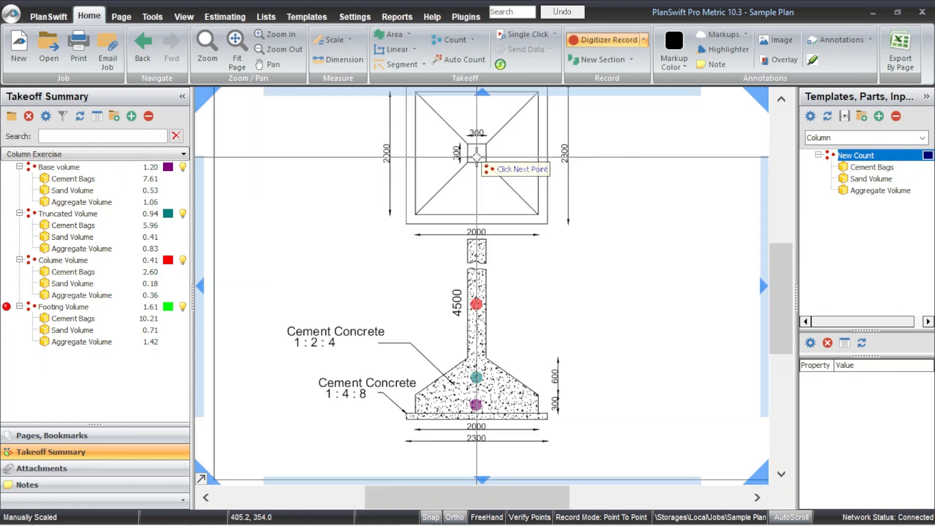
{"action": "left_click", "coordinate": [475, 148]}
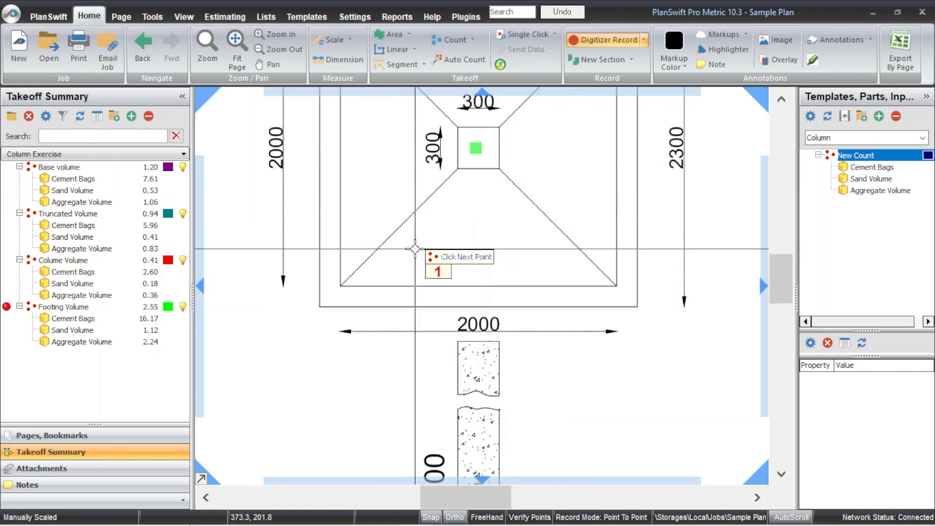
{"action": "left_click", "coordinate": [7, 307]}
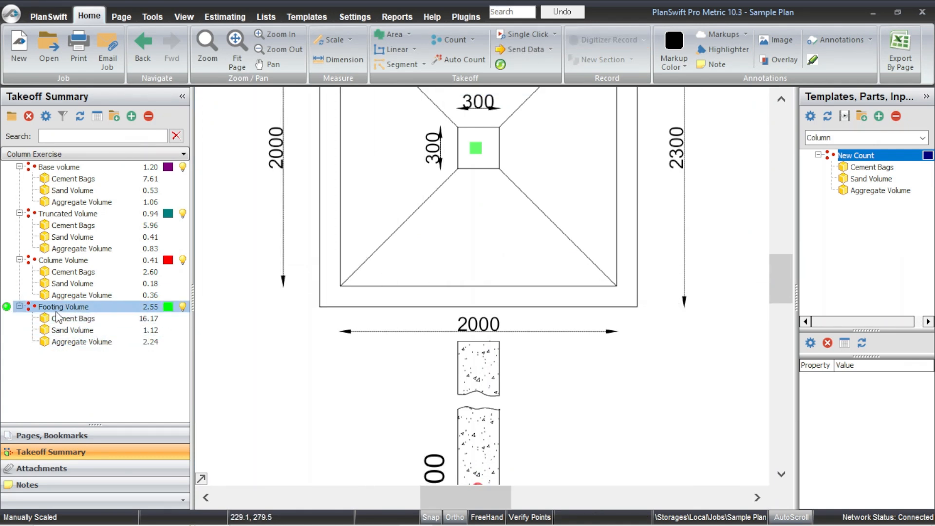
Review the cement bags, sand volume and aggregate volume calculated under Footing Volume.
{"action": "left_click", "coordinate": [157, 319]}
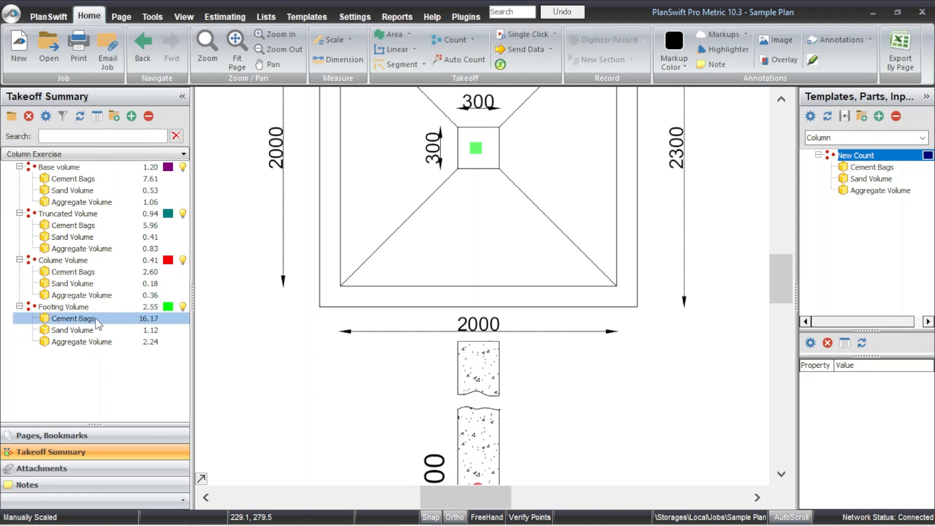
{"action": "left_click", "coordinate": [164, 328]}
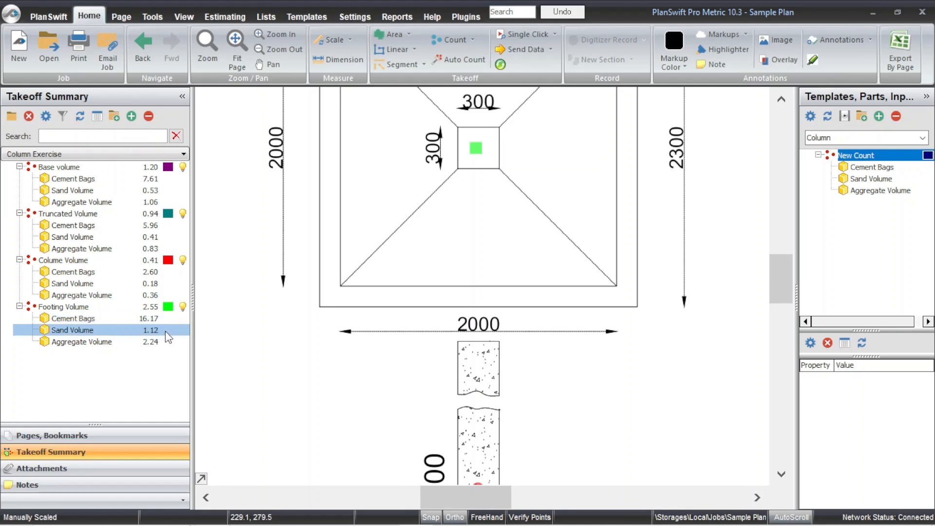
{"action": "left_click", "coordinate": [164, 341]}
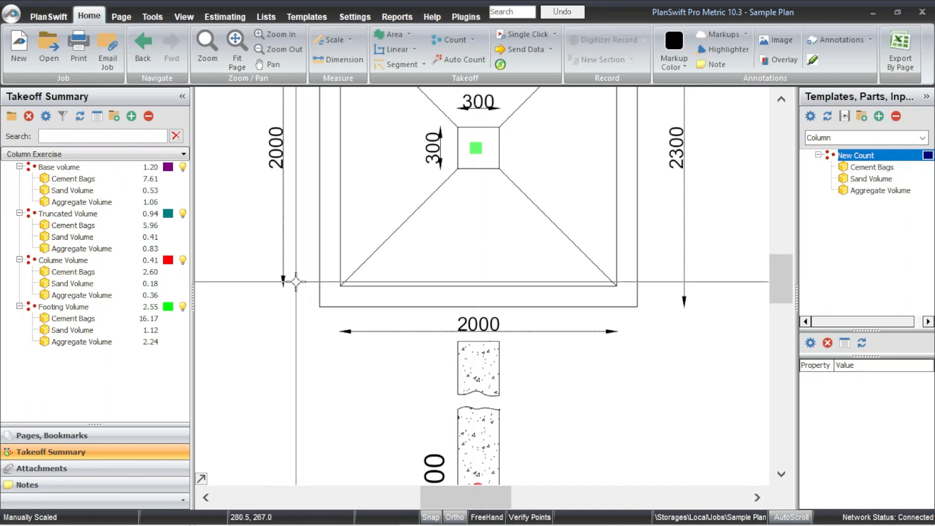
Examine the advanced properties and formulas of the New Count item in the Column template, and return to the plan.
{"action": "left_click", "coordinate": [308, 13]}
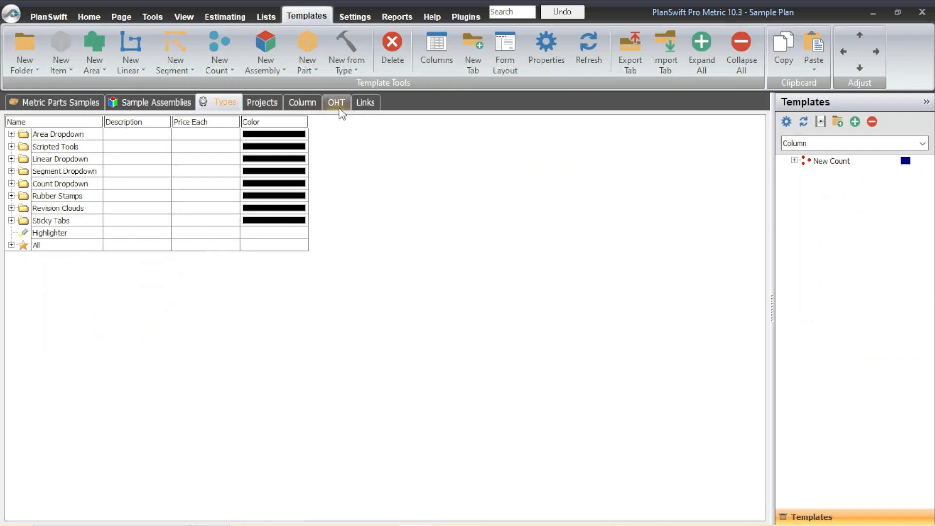
{"action": "left_click", "coordinate": [314, 105]}
{"action": "left_click", "coordinate": [75, 135]}
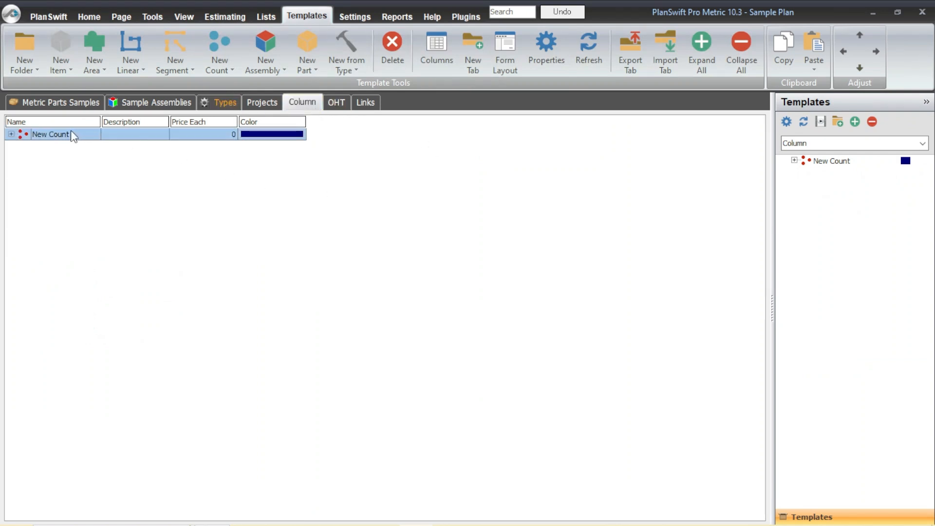
{"action": "left_click", "coordinate": [11, 135]}
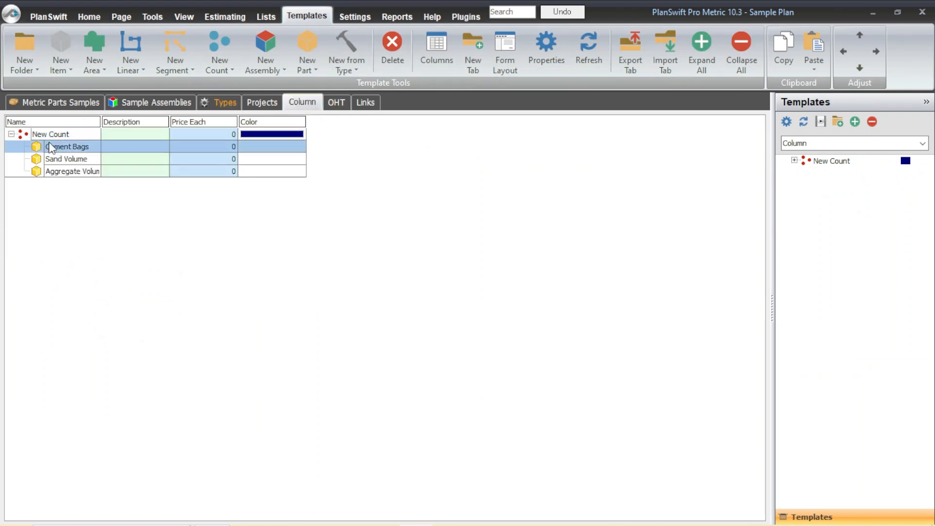
{"action": "left_click", "coordinate": [82, 138]}
{"action": "double_click", "coordinate": [84, 138]}
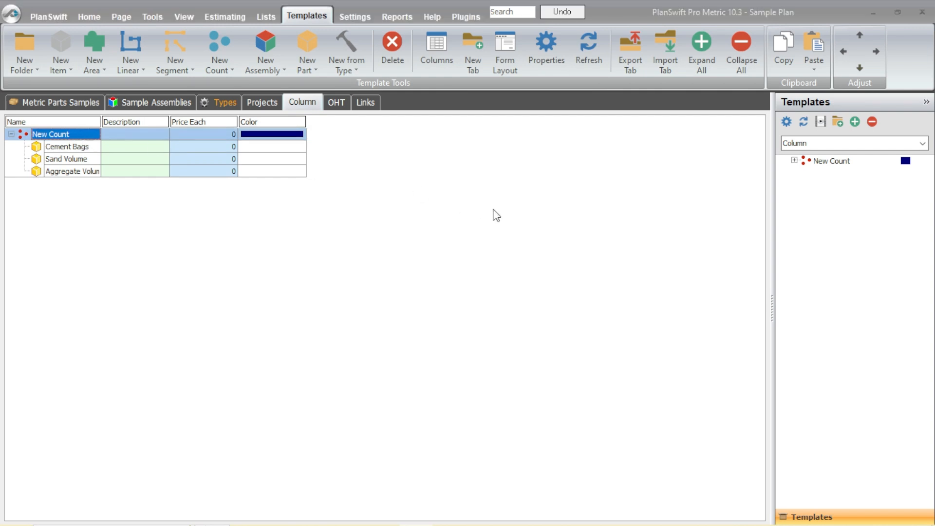
{"action": "left_click", "coordinate": [369, 363]}
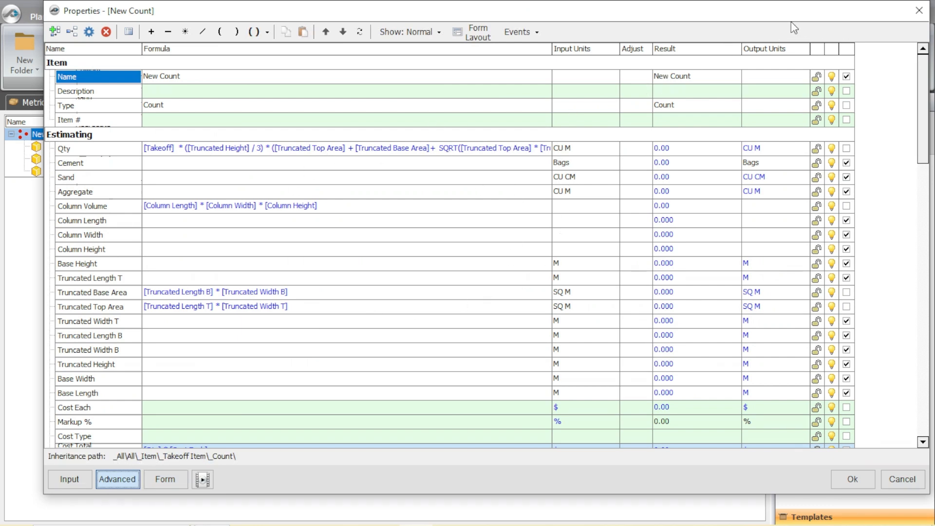
{"action": "left_click", "coordinate": [852, 479]}
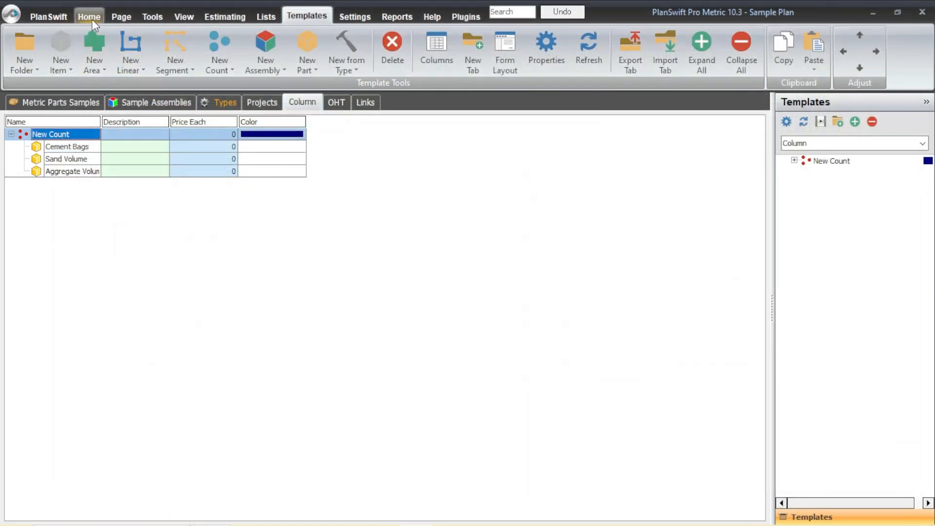
{"action": "left_click", "coordinate": [89, 16]}
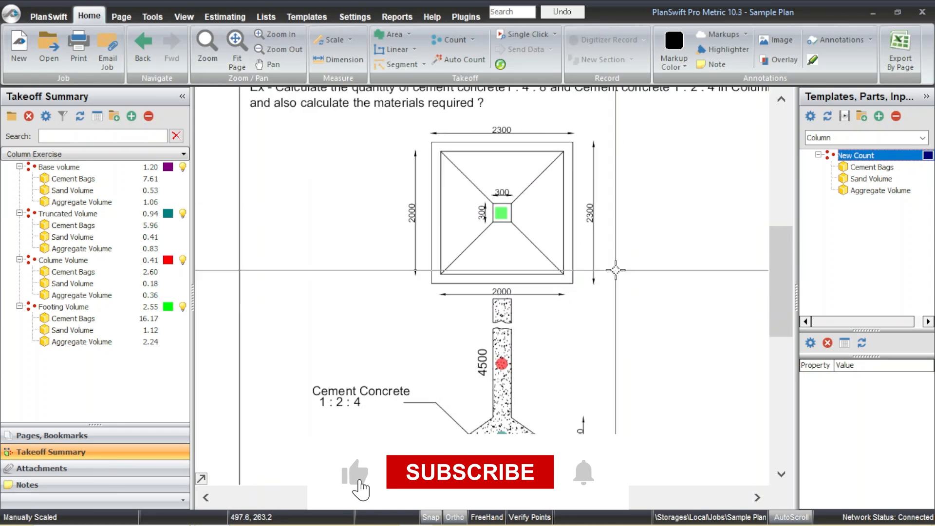